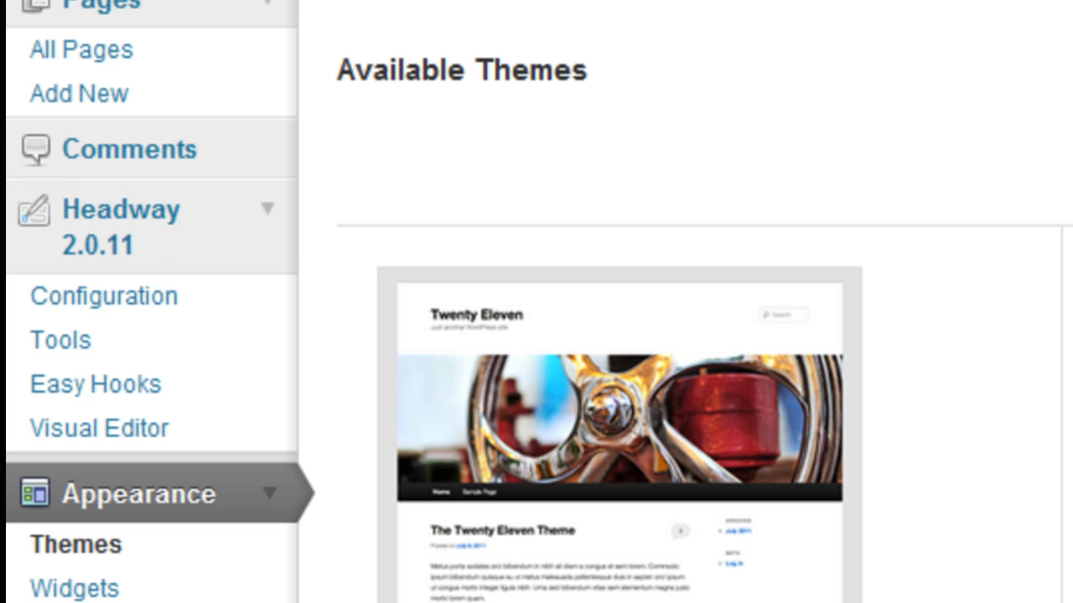
Step: Launch Headway's Visual Editor from the WordPress admin sidebar to start the Quick Start Wizard
click(229, 427)
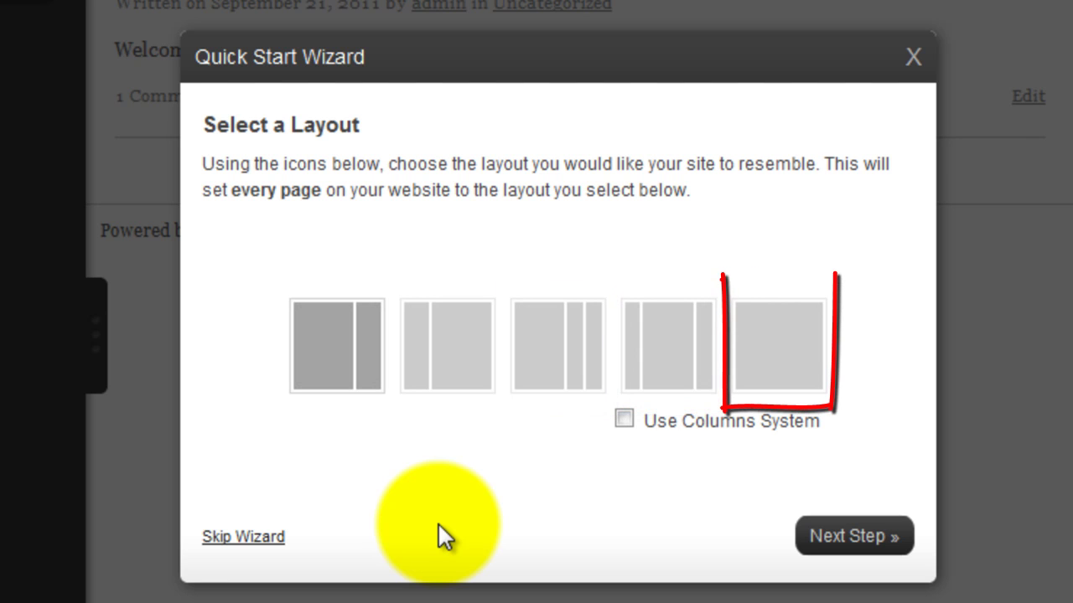
Step: Enable the columns system and skip past the header image step
click(624, 419)
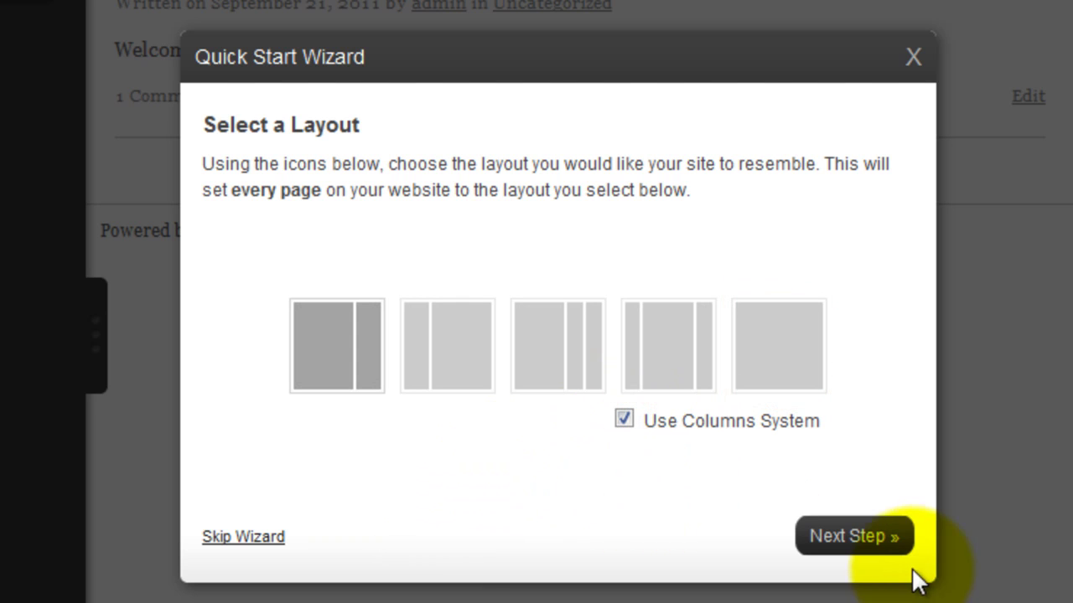
click(886, 545)
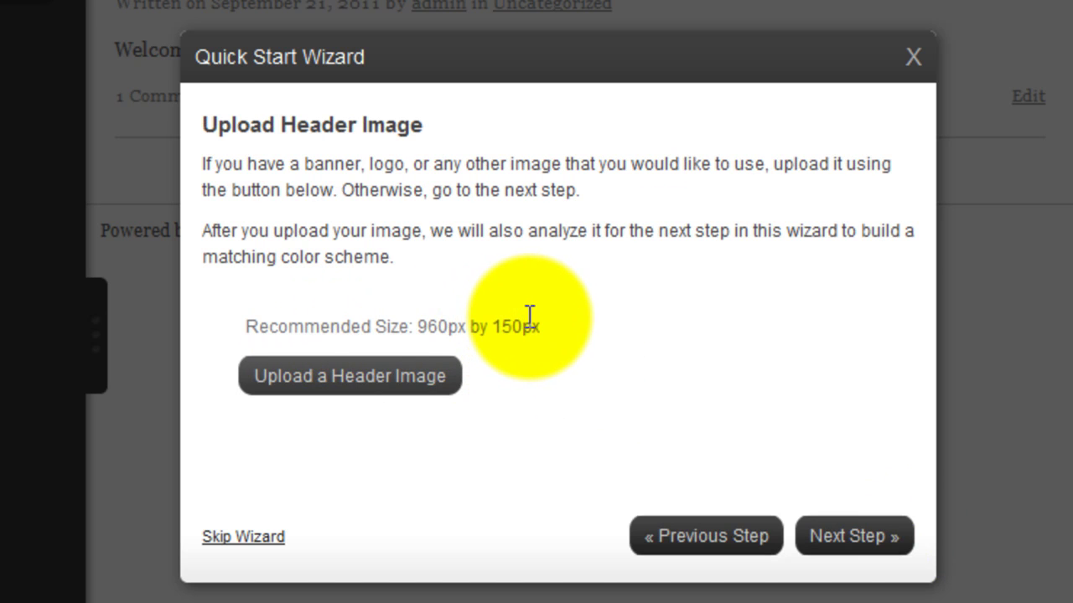
click(879, 557)
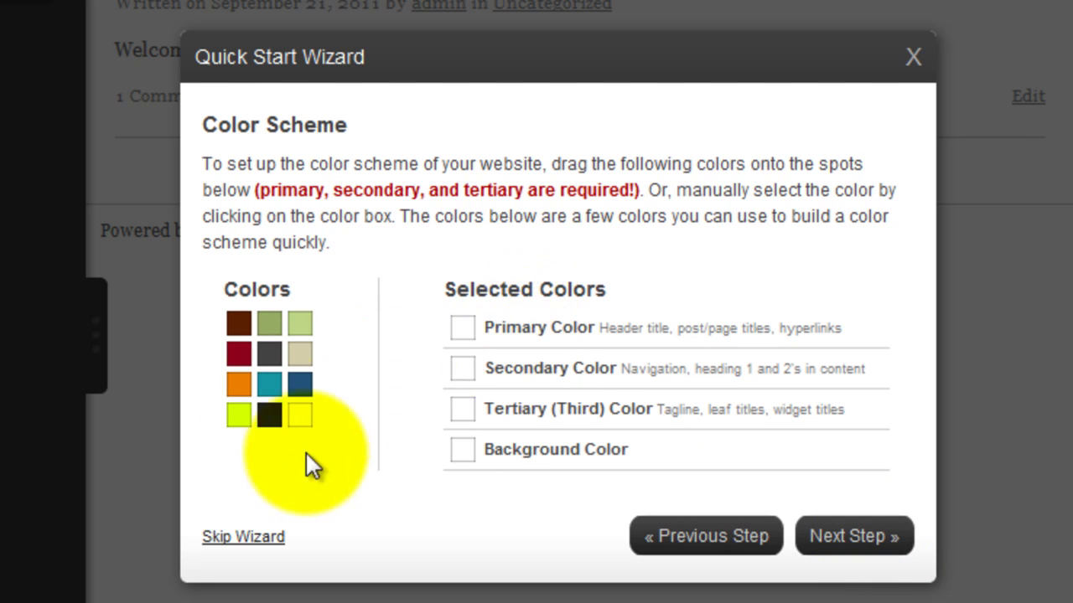
Step: Assign dark blue as primary, olive green as secondary and beige as tertiary colour
drag(296, 385, 459, 329)
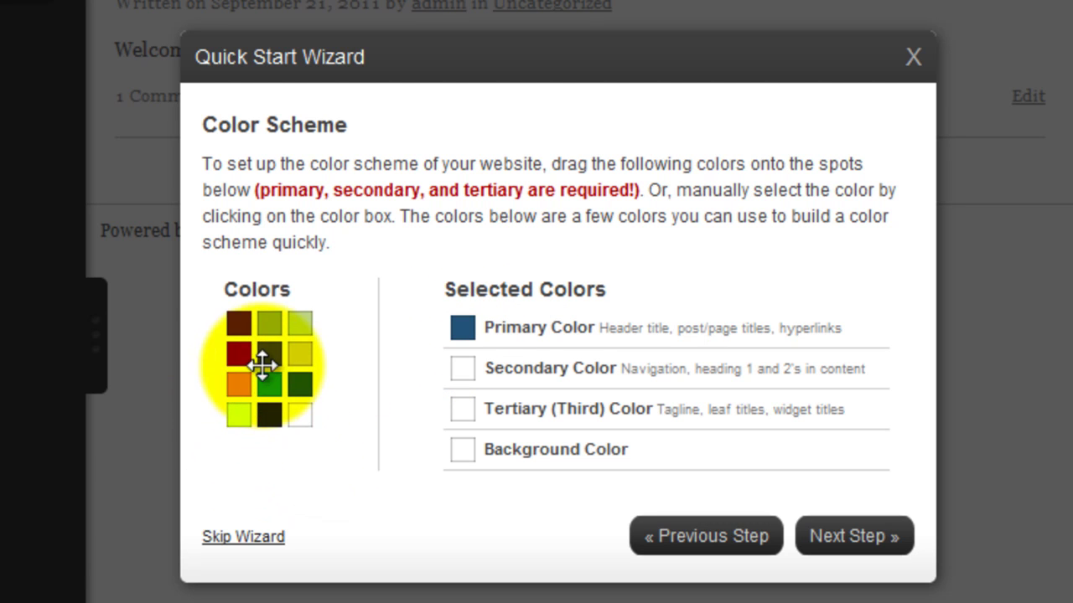
drag(259, 326, 414, 369)
drag(298, 352, 446, 410)
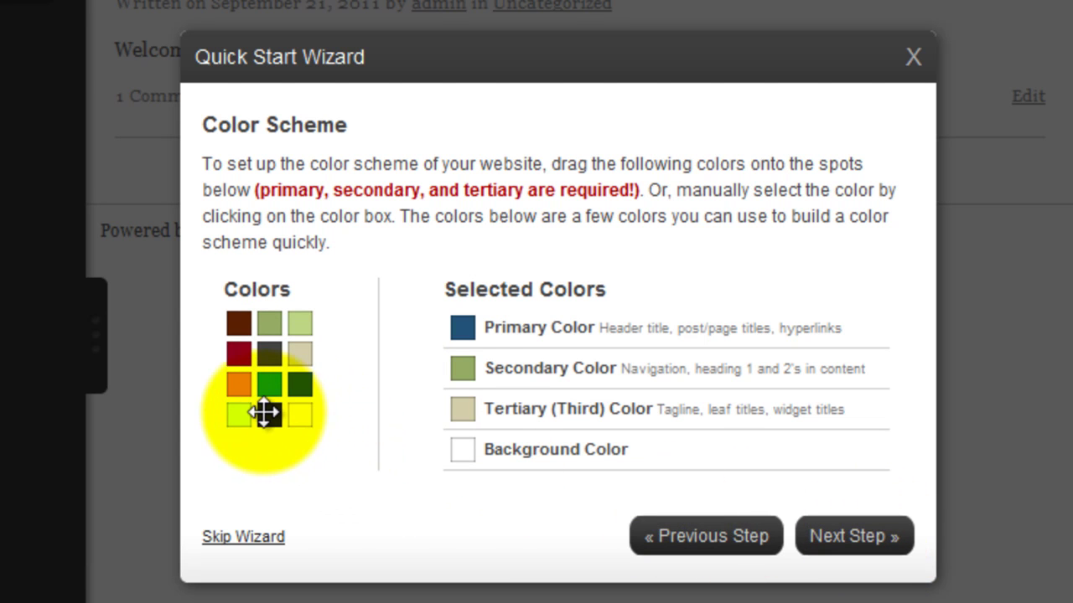
Step: Choose Arial for content and Arial Black for titles, then click Build Site & Finish
click(853, 537)
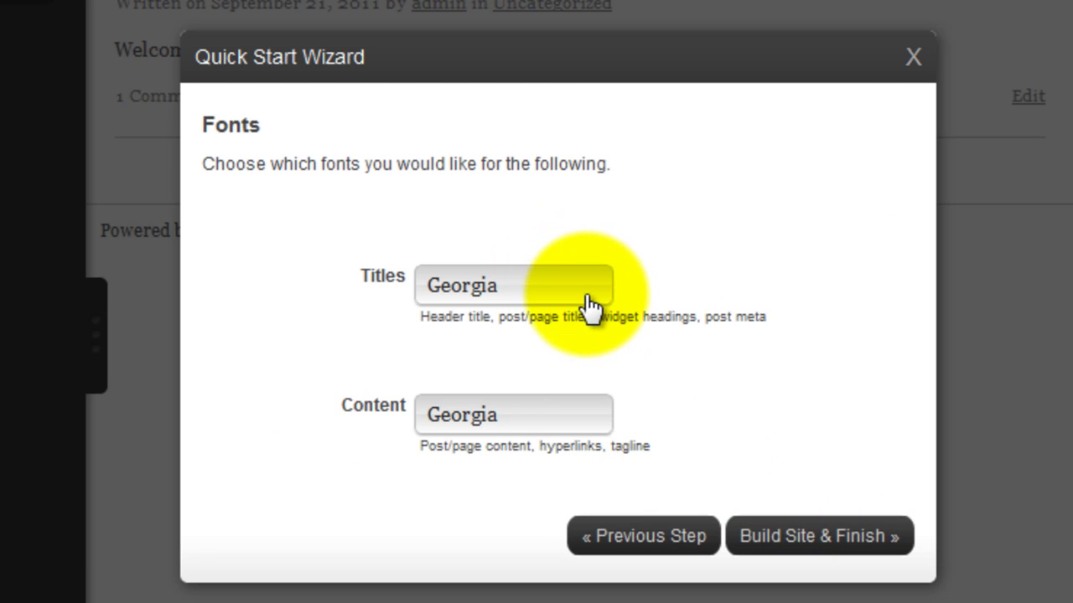
click(535, 424)
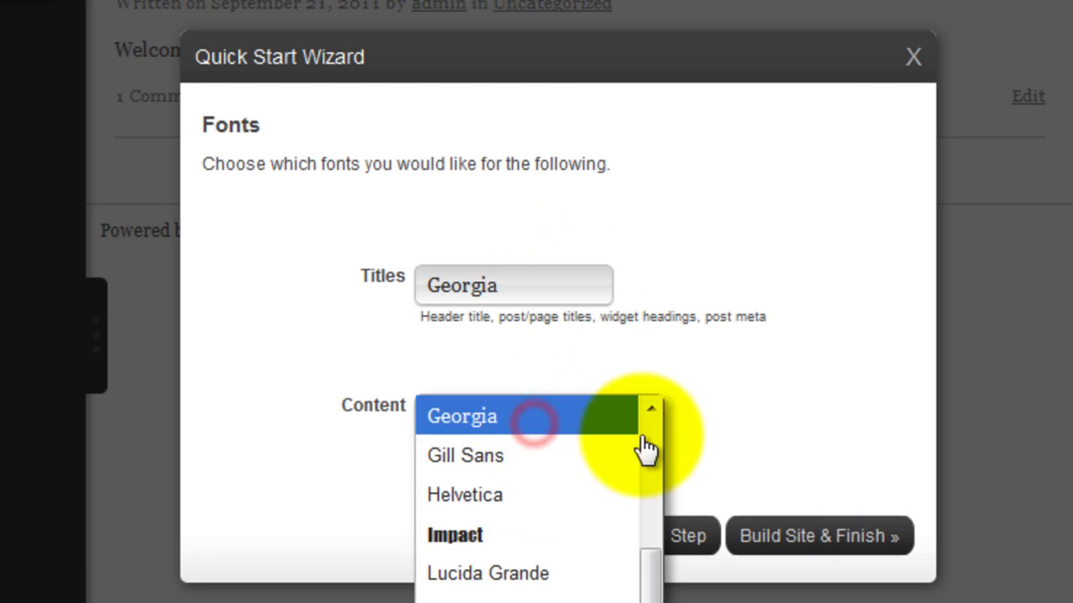
drag(651, 586, 651, 426)
click(493, 411)
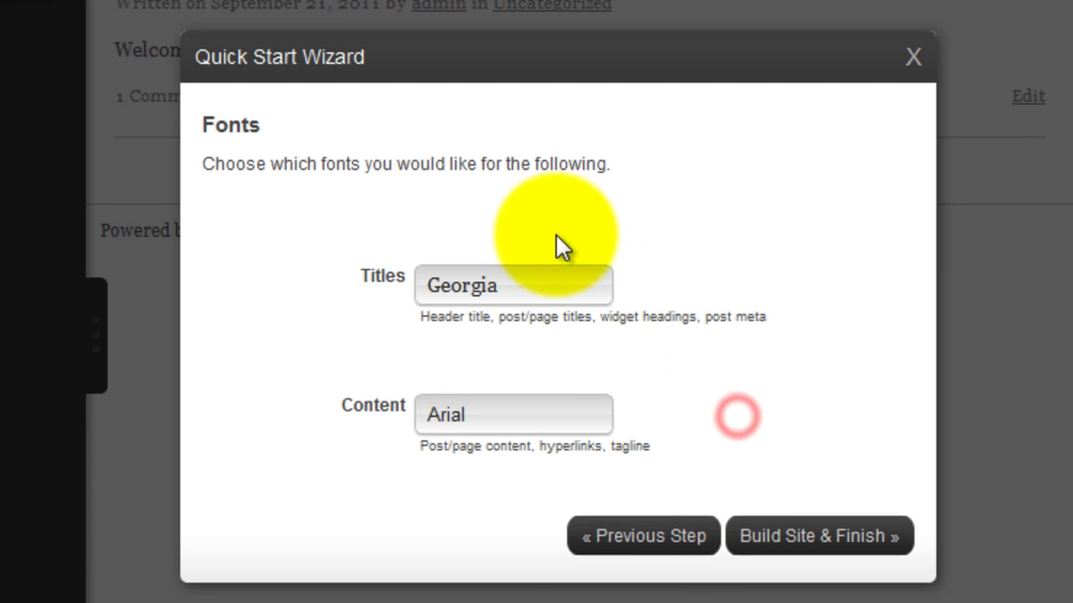
click(538, 286)
drag(647, 459, 563, 295)
click(525, 326)
click(797, 528)
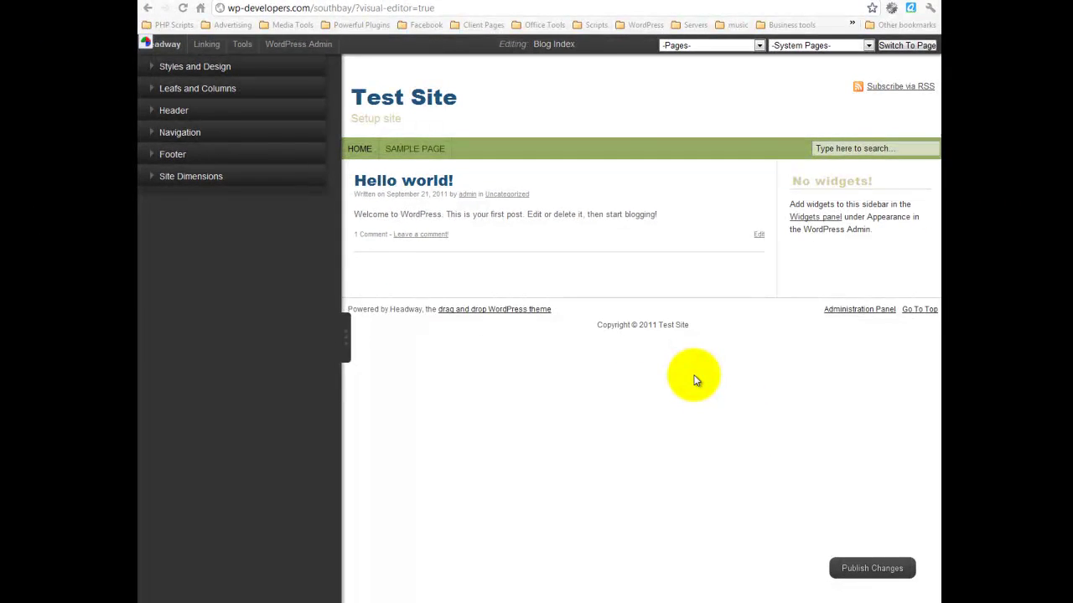
Step: Publish the Test Site changes, then collapse and restore the left options panel
click(872, 571)
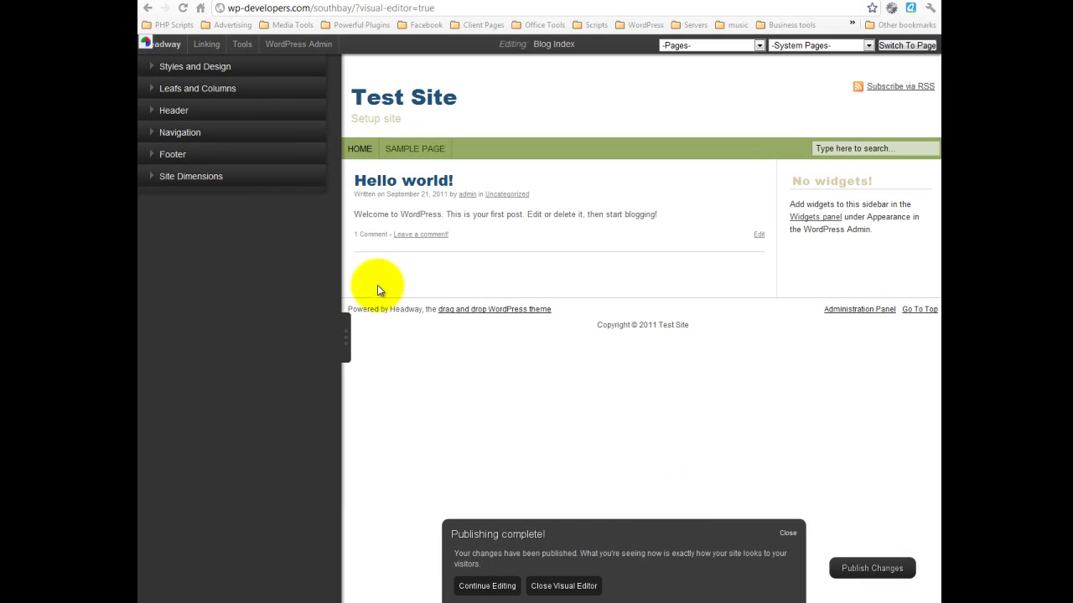
click(347, 329)
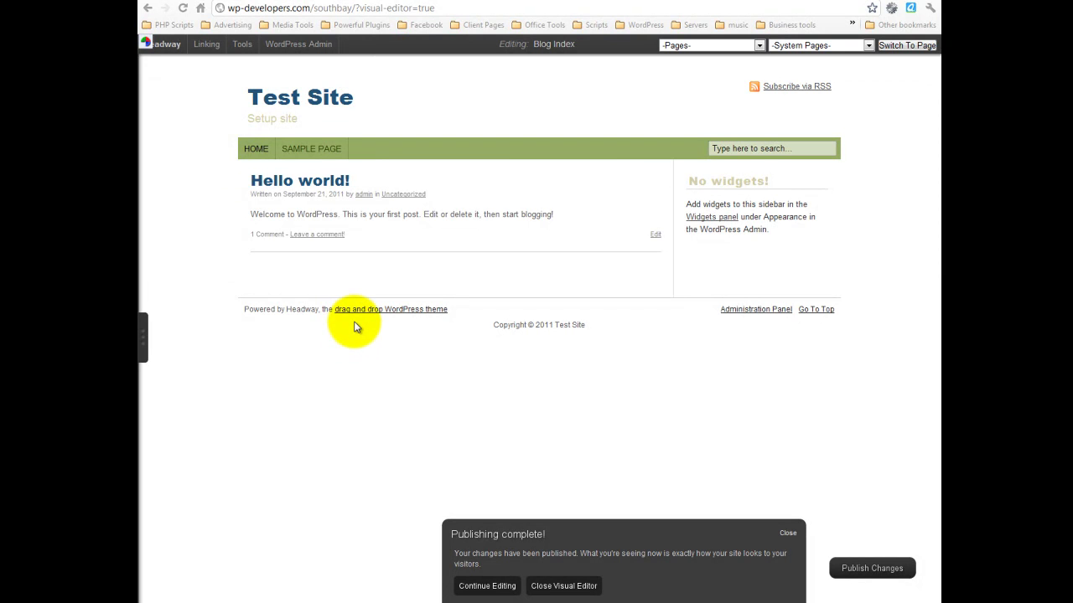
click(139, 332)
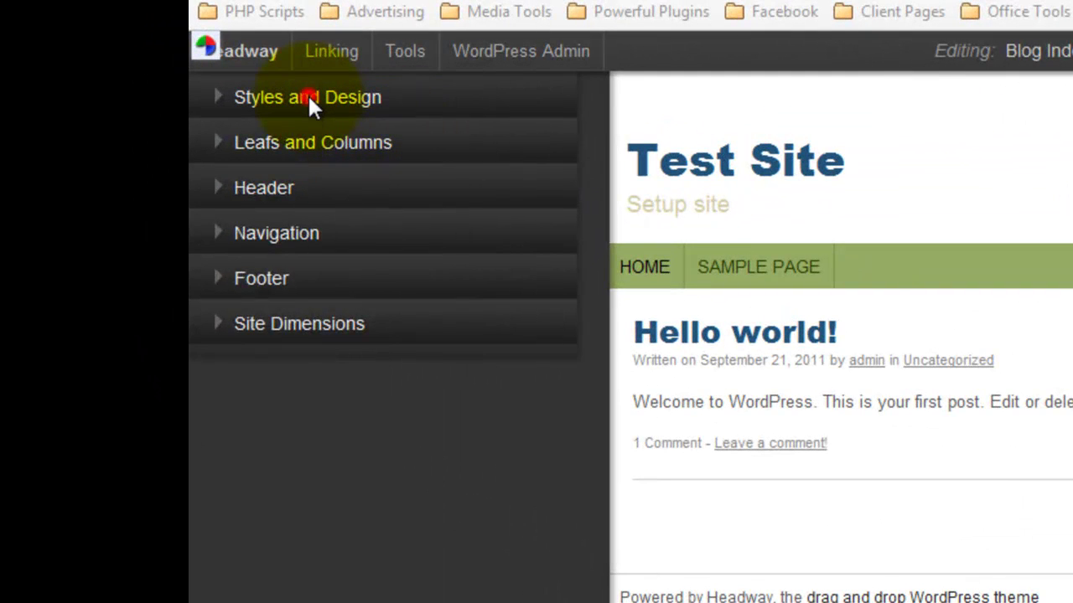
Step: Look through the design inspector and its saved style presets
click(307, 97)
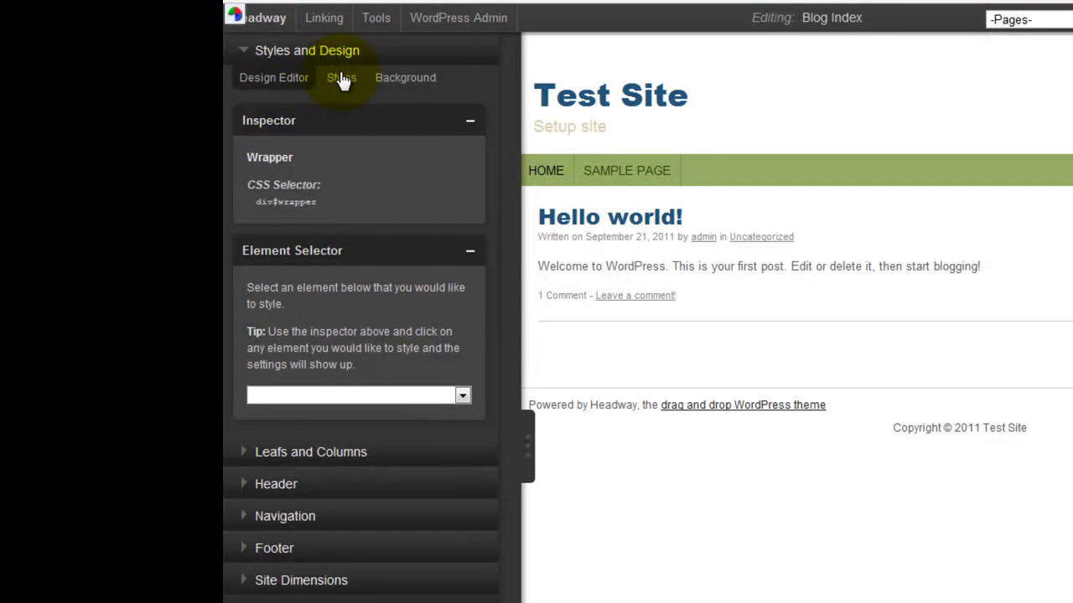
click(341, 78)
click(271, 80)
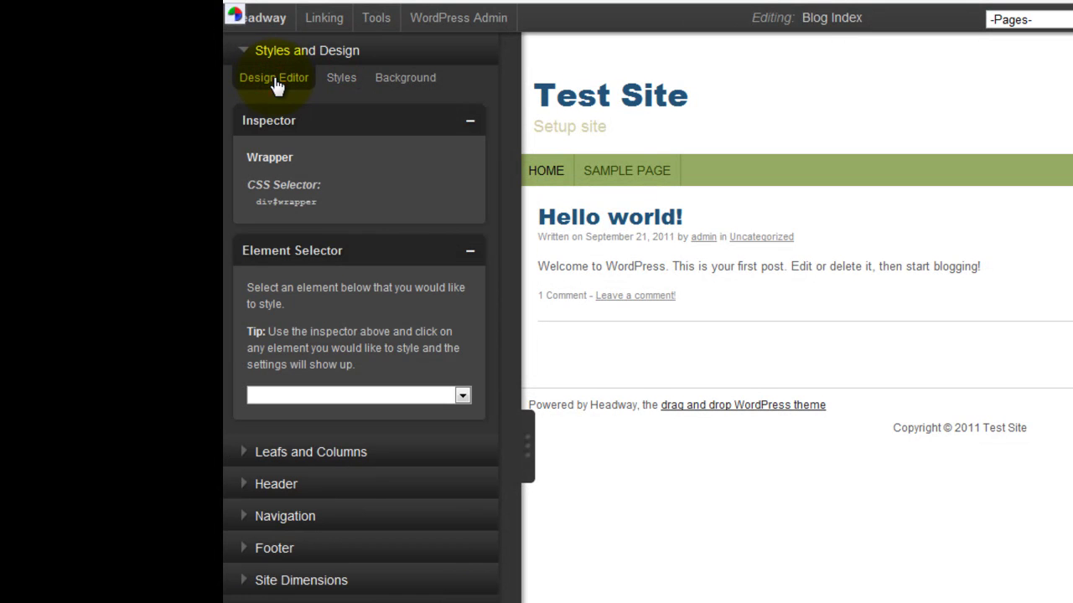
Step: Set the Blog Index to 3 leaf columns under Leafs and Columns
click(328, 453)
click(351, 479)
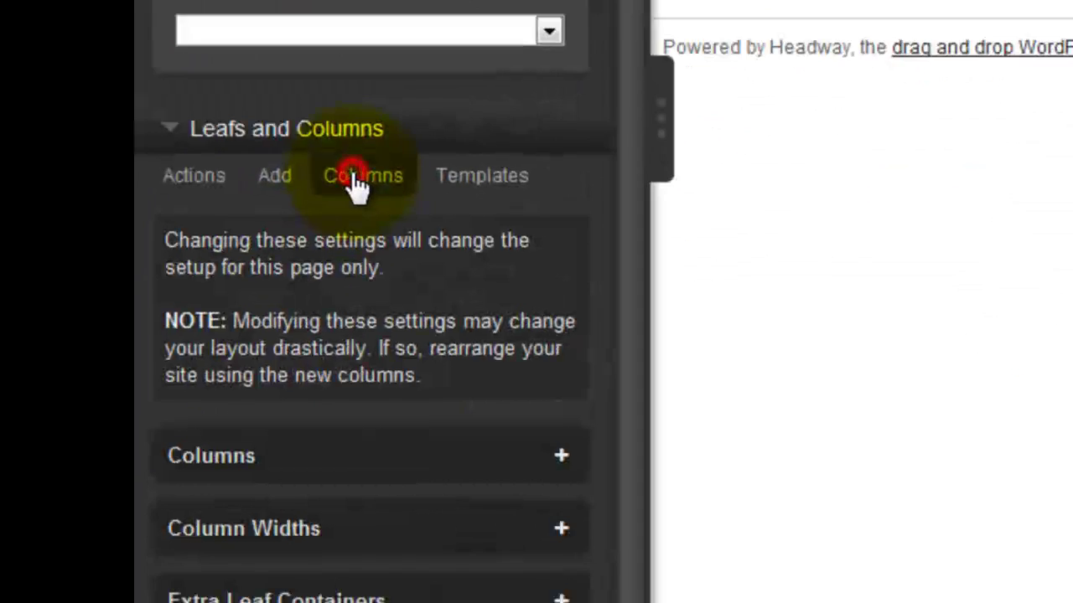
click(569, 441)
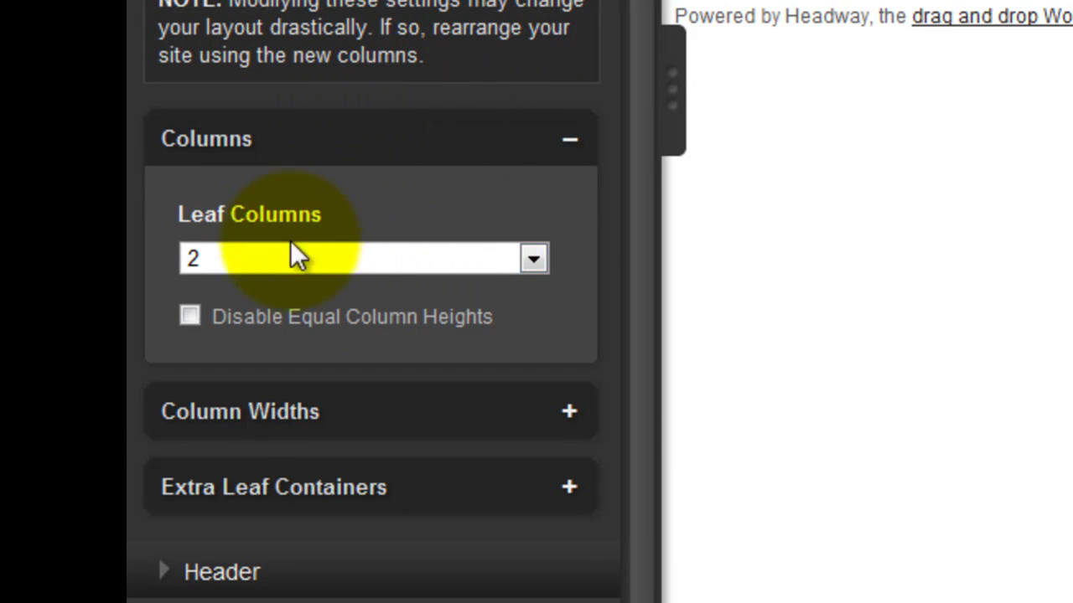
click(480, 251)
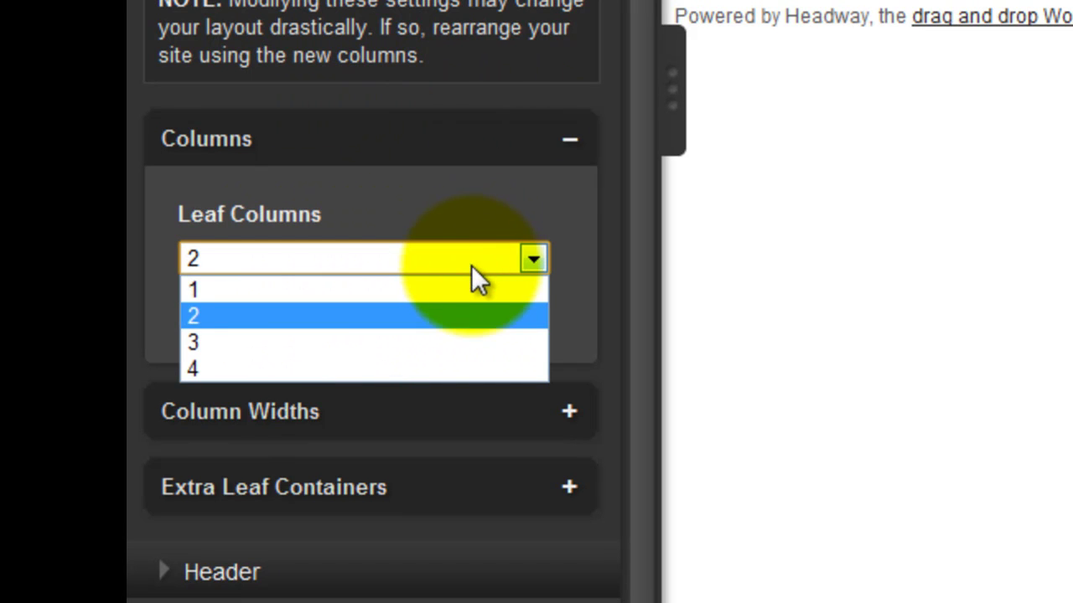
click(481, 339)
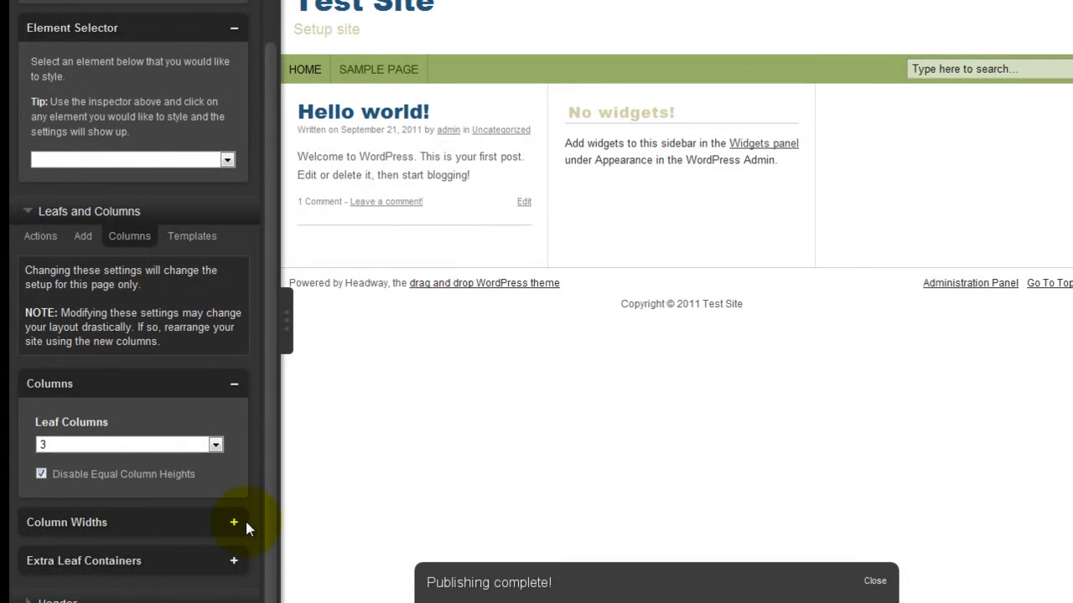
Step: Set columns 1 and 3 to 150 px each, leaving column 2 at 600 px
click(235, 525)
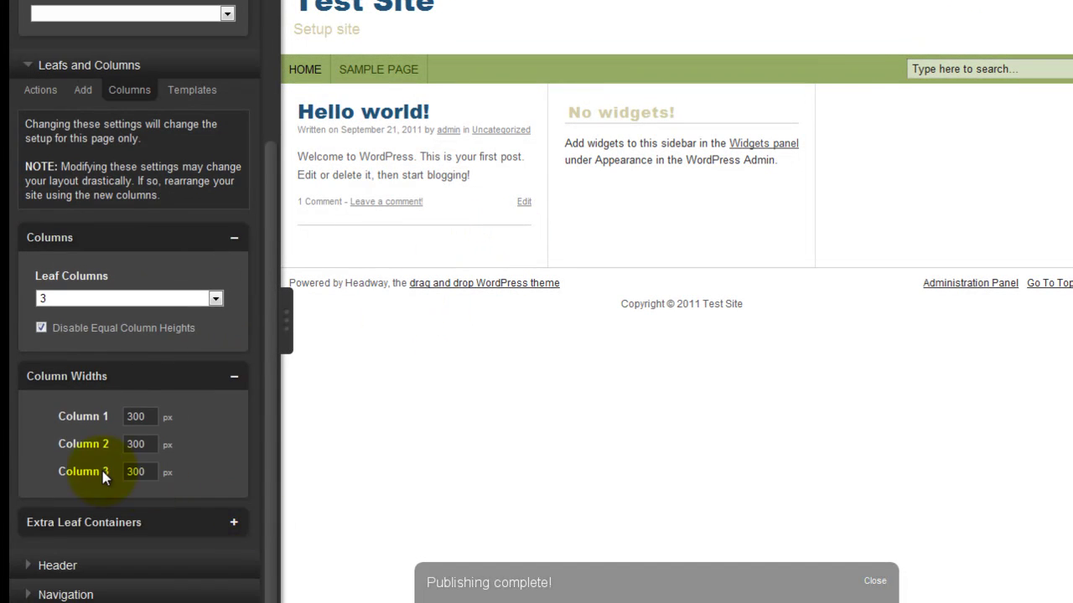
click(134, 417)
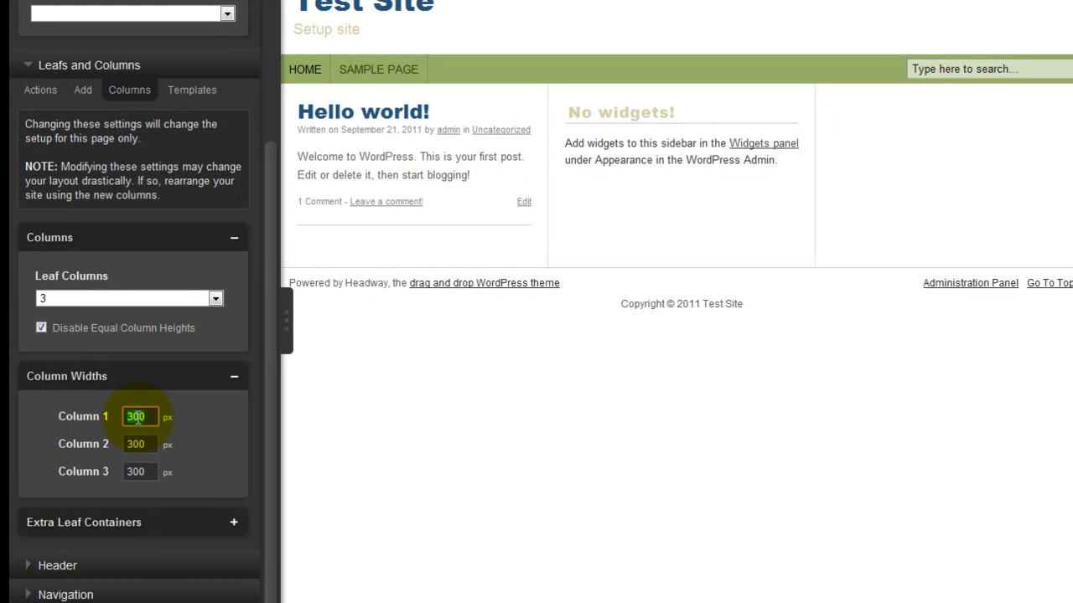
text(150)
click(486, 424)
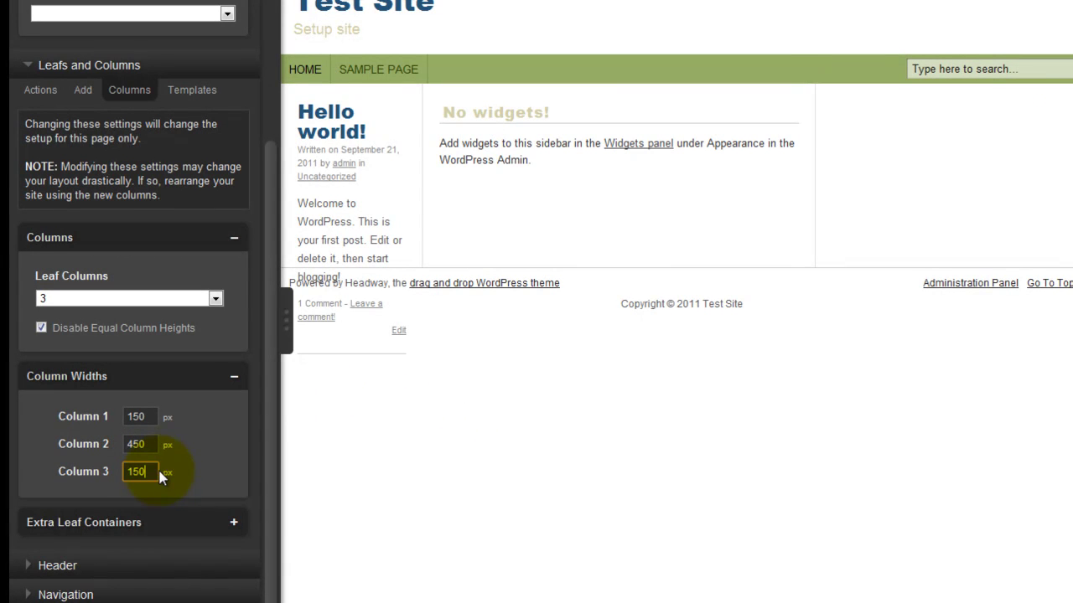
click(520, 466)
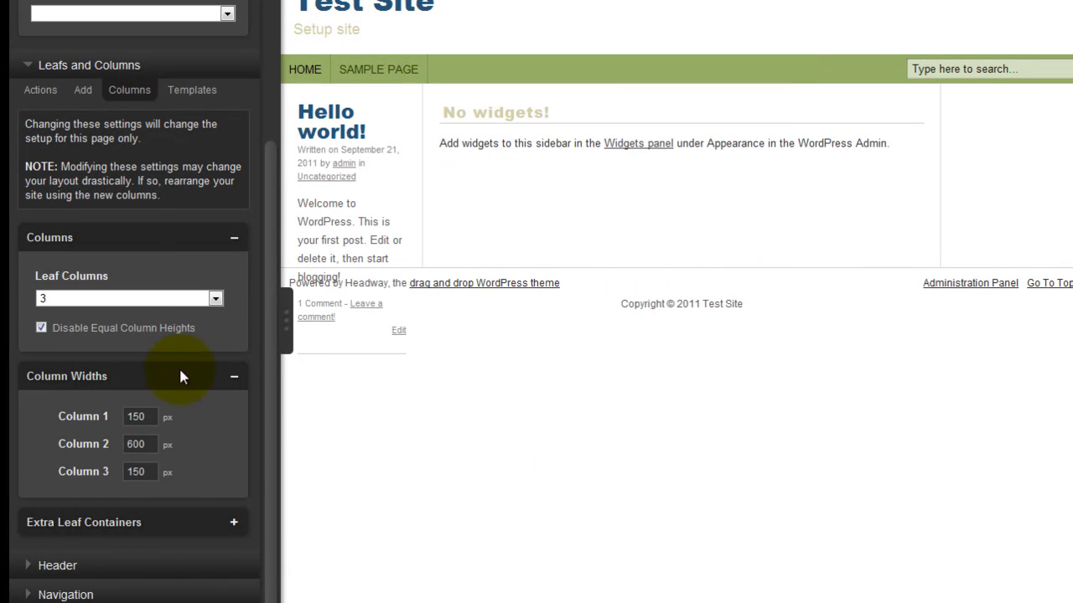
Step: Preview the 150/600/150 px layout with the panel hidden, then restore the panel
click(284, 323)
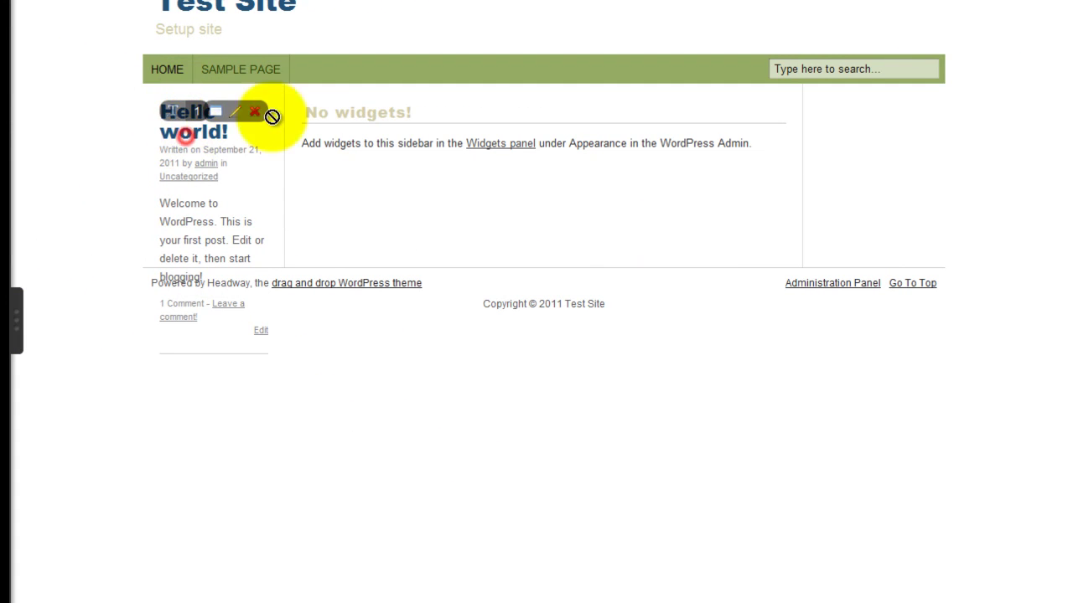
click(16, 323)
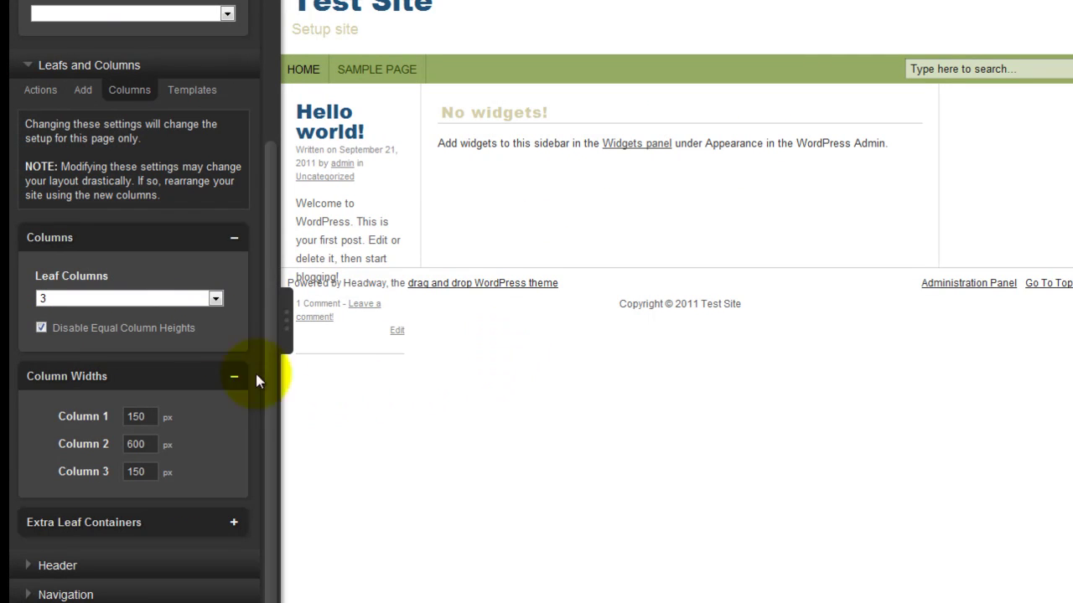
click(39, 89)
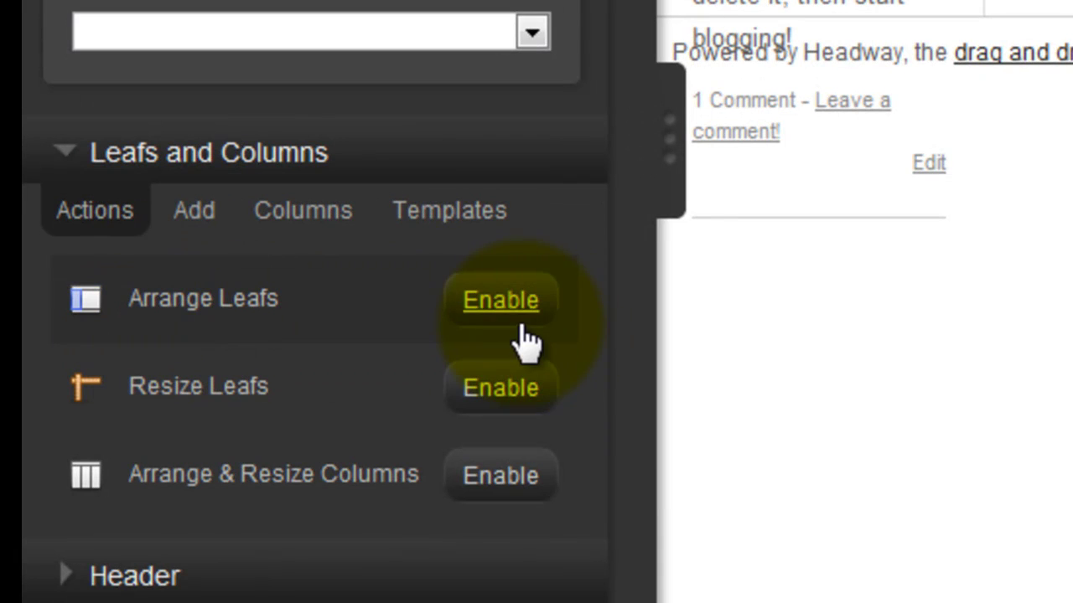
Step: Enable Arrange Leafs, Resize Leafs and Arrange & Resize Columns, then drag Hello world into the middle column
click(518, 320)
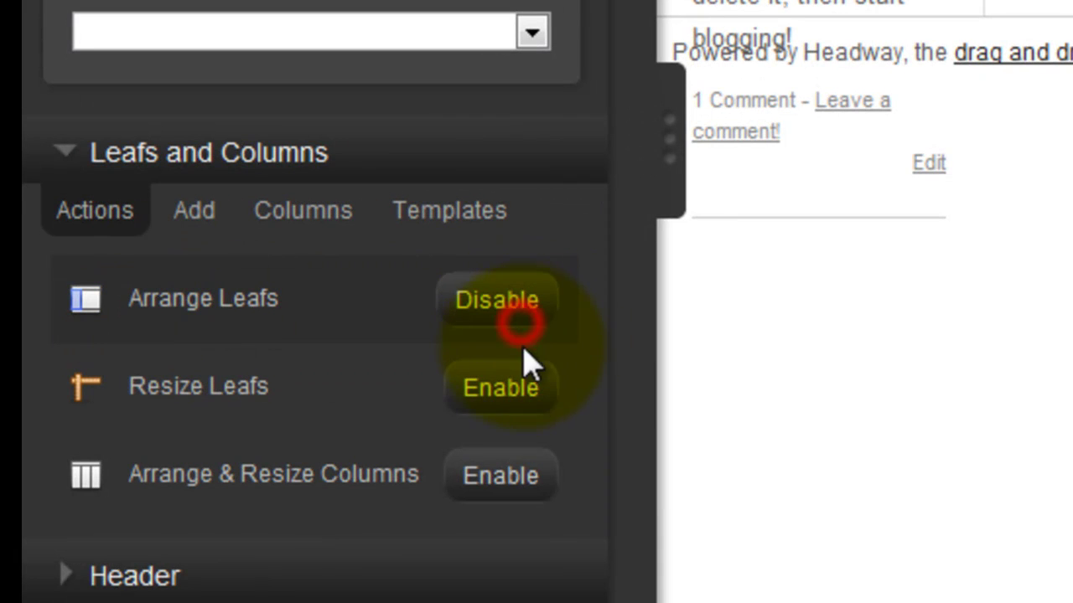
click(505, 409)
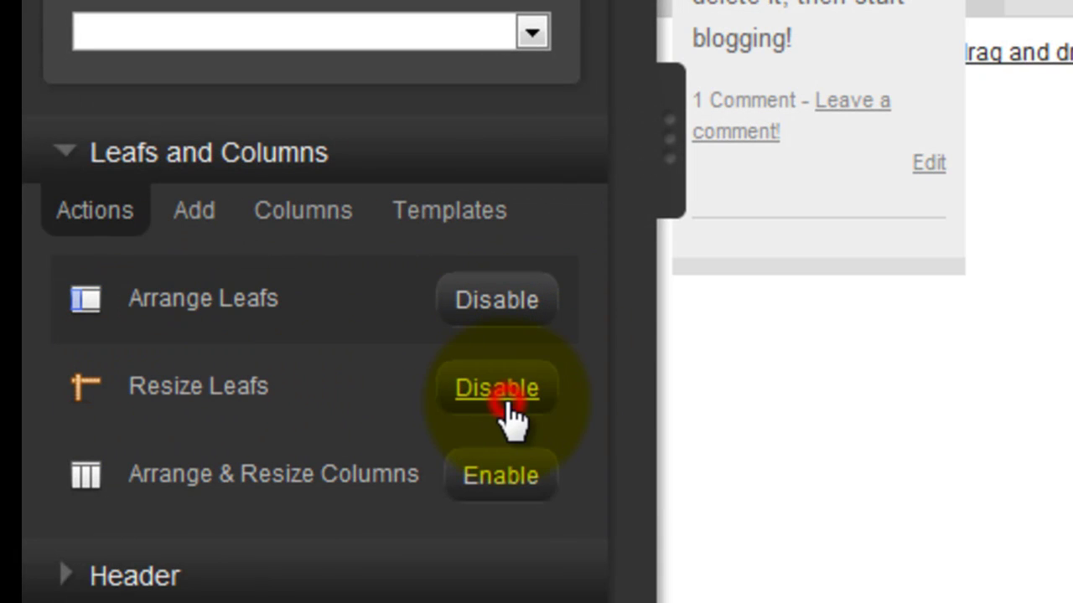
click(466, 494)
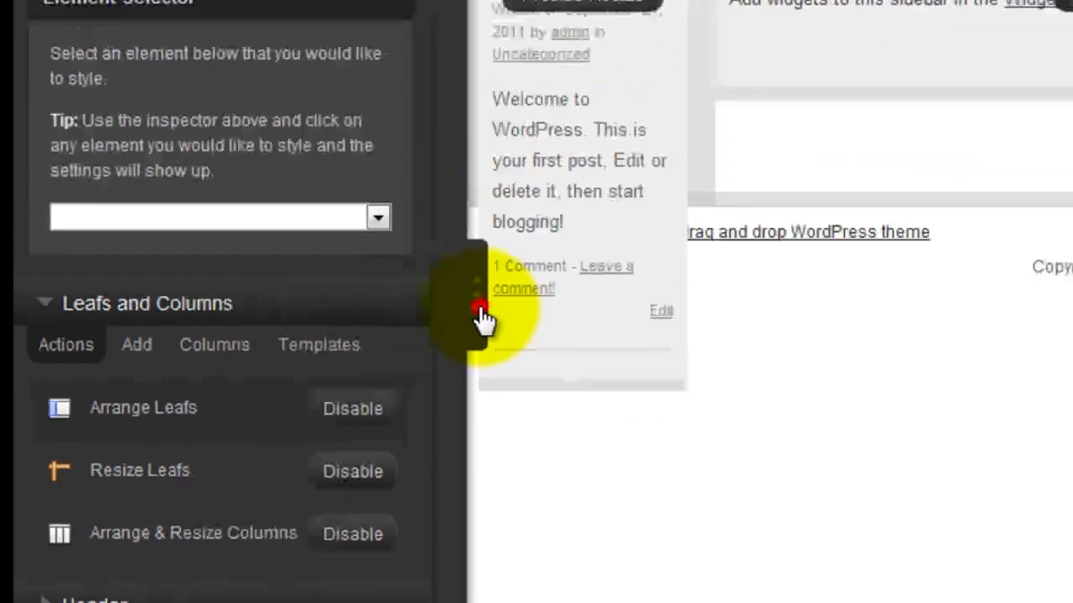
click(483, 317)
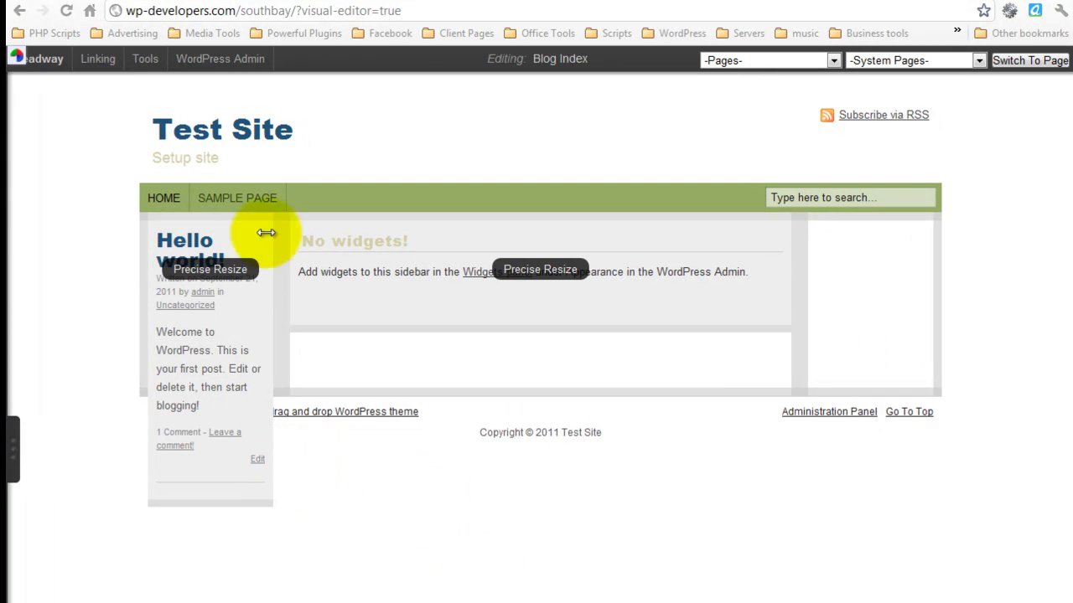
drag(186, 287, 313, 239)
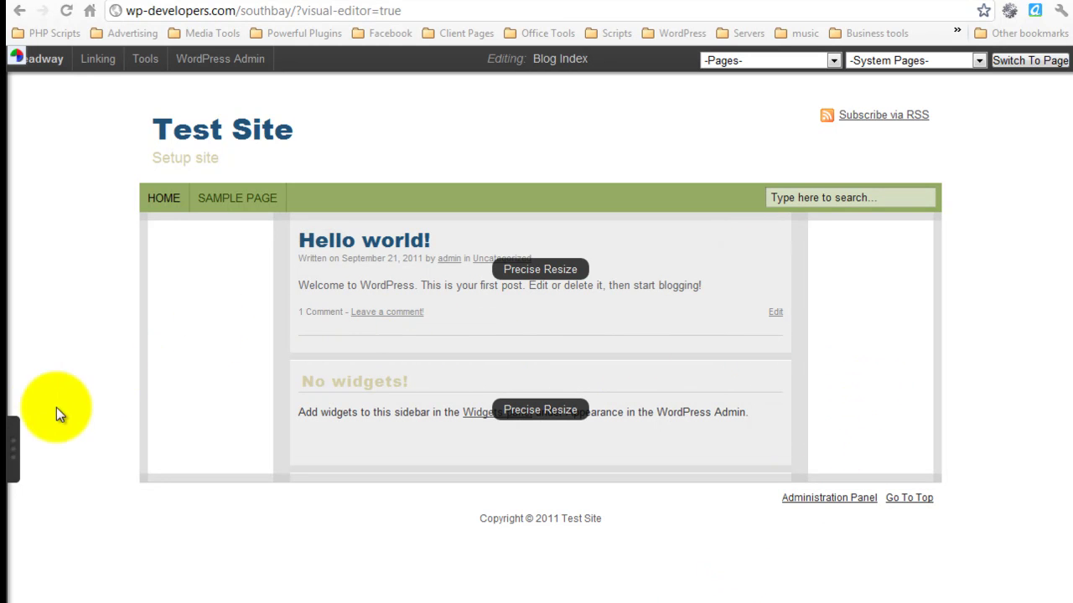
Step: Move the No widgets sidebar into the left column and name it 'Left Sidebar'
click(14, 448)
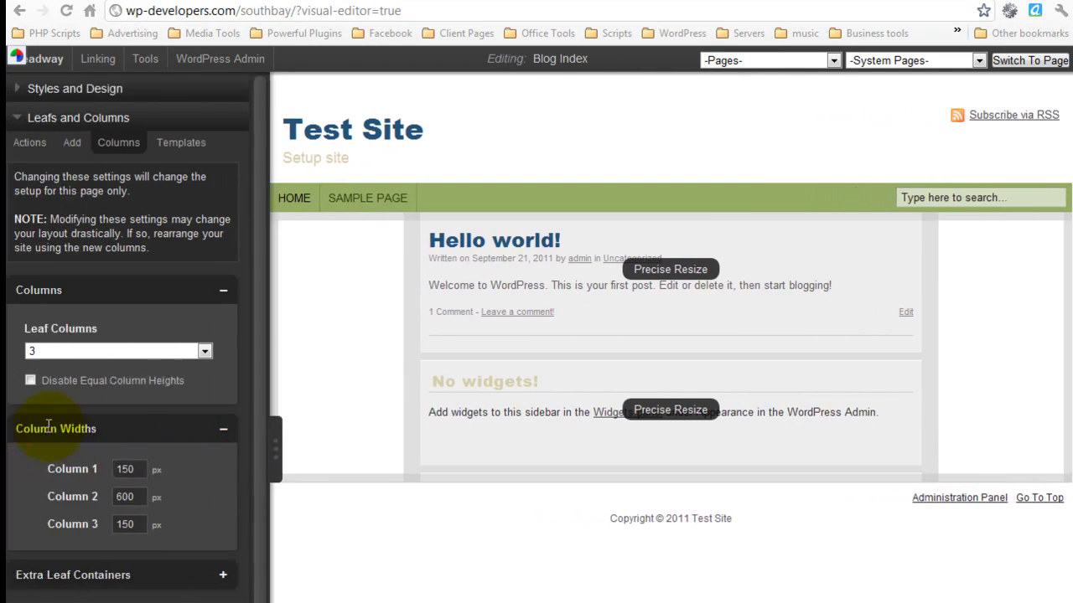
drag(471, 383, 350, 300)
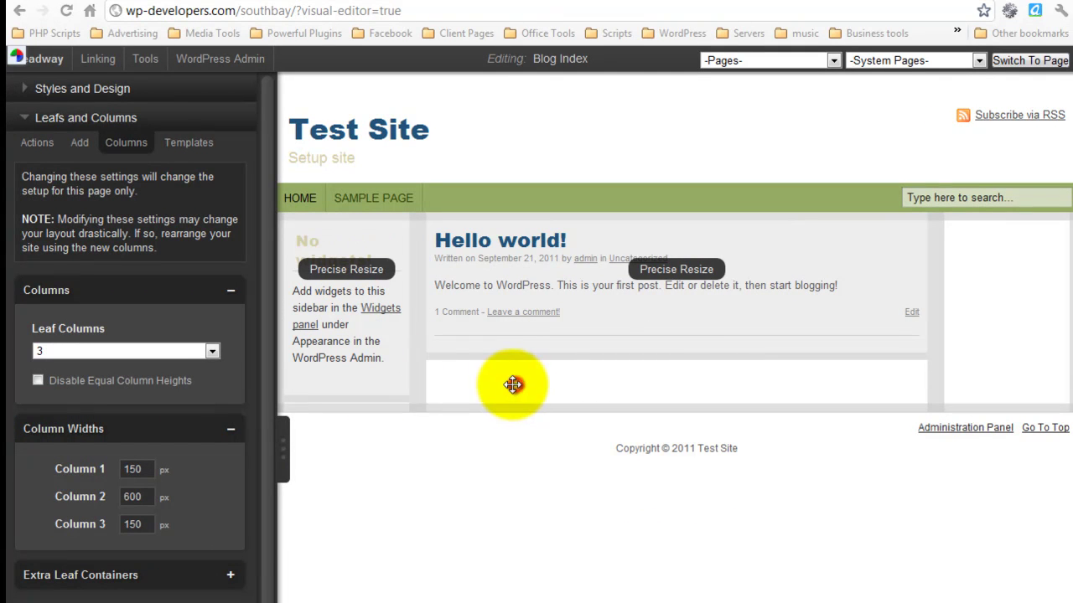
mouse_move(349, 244)
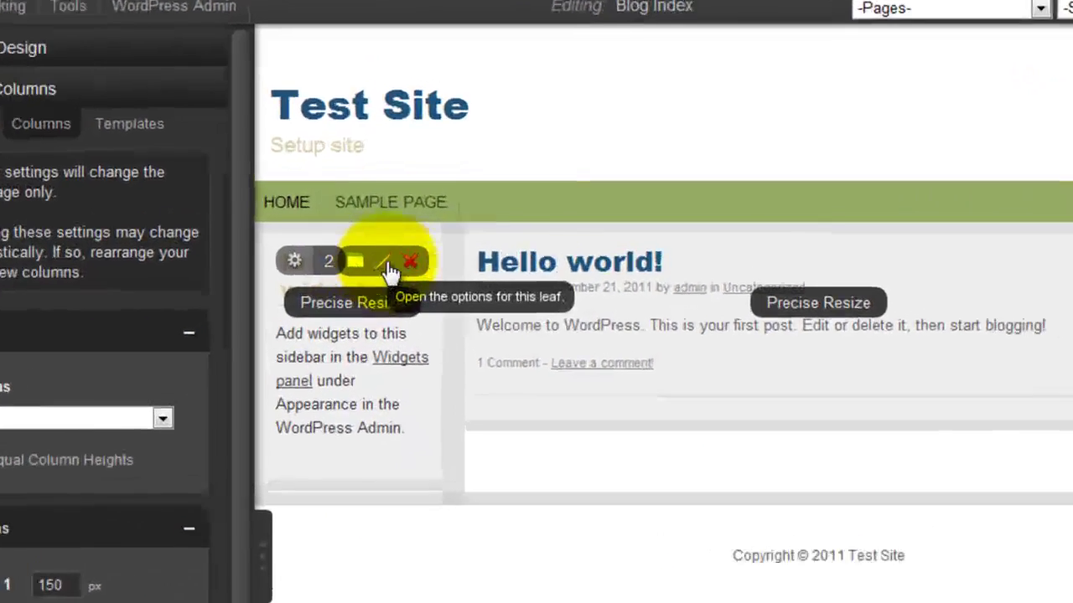
click(388, 270)
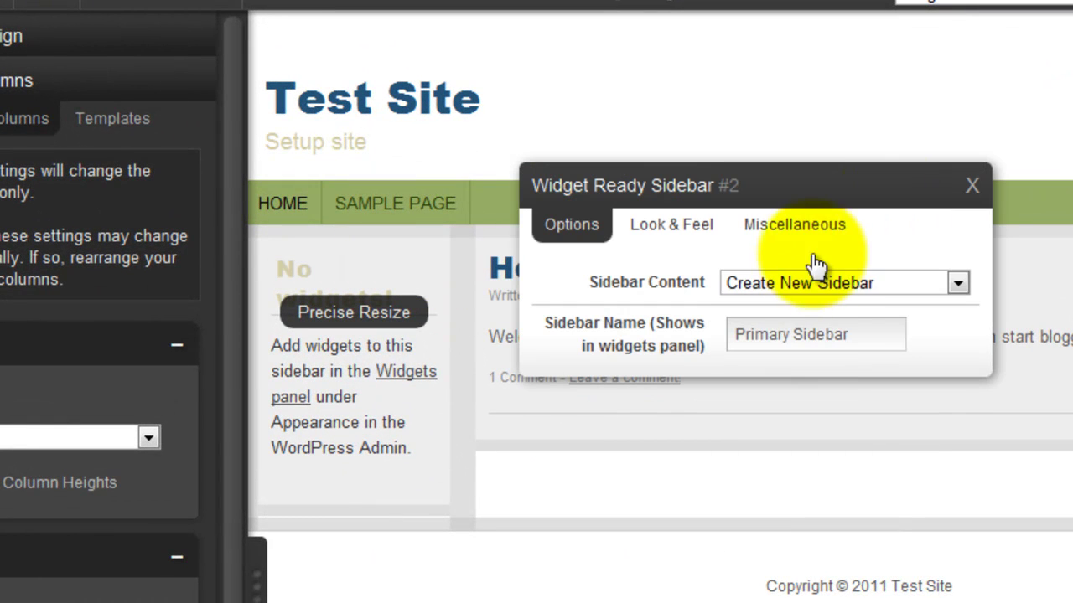
click(866, 330)
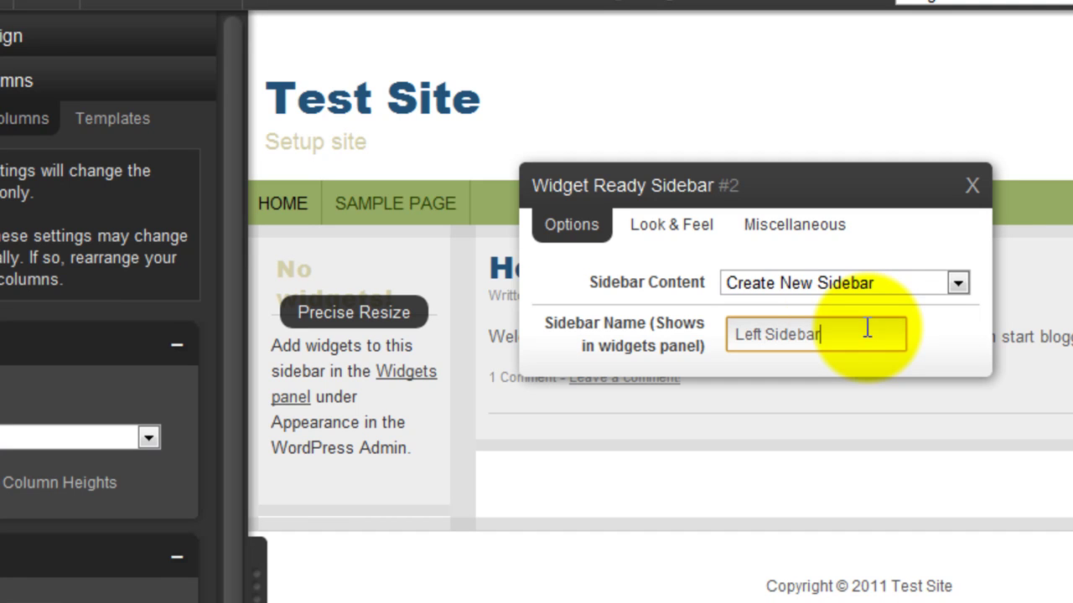
click(910, 469)
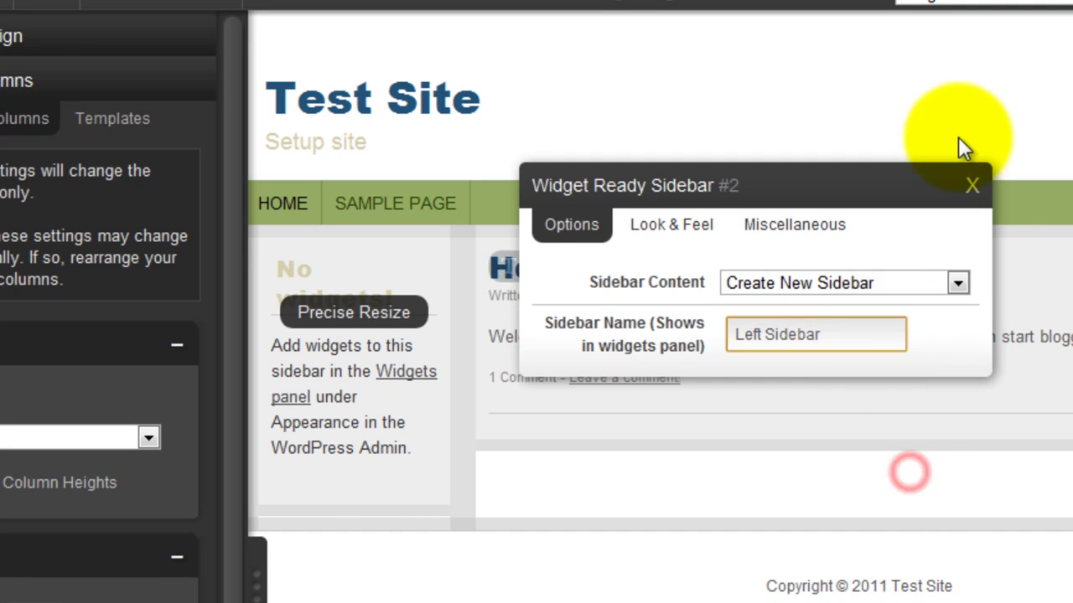
click(972, 185)
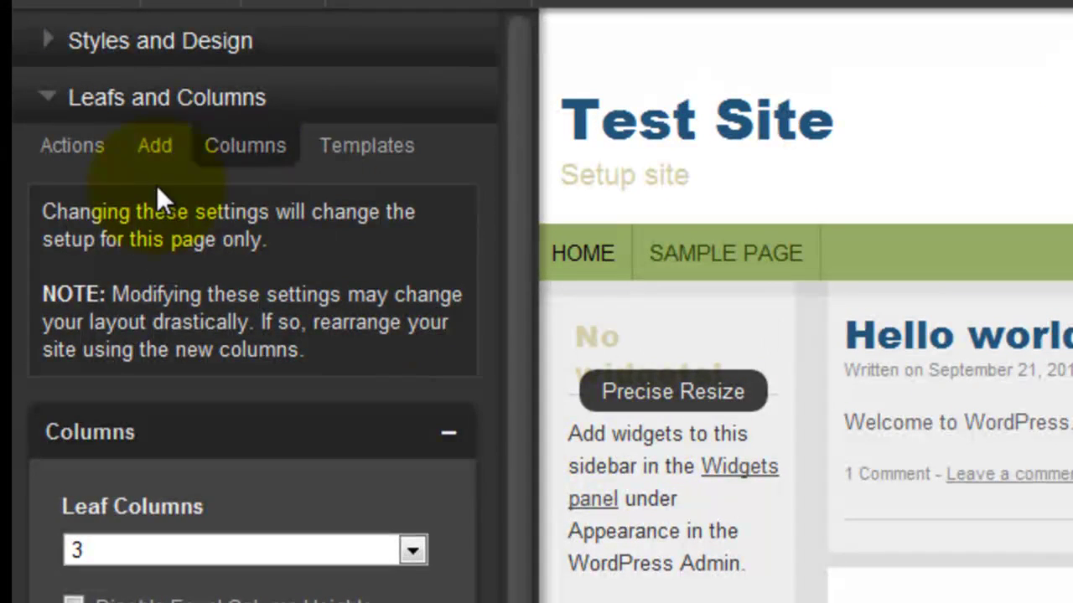
Step: Add a new Widget Ready Sidebar leaf and drag it into the right column
click(144, 161)
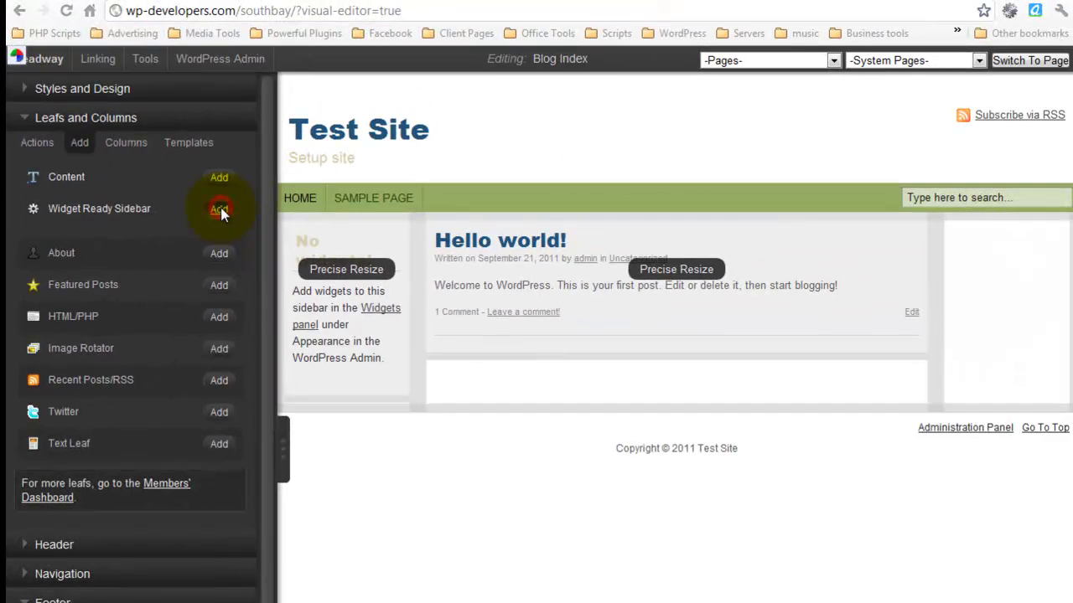
click(426, 275)
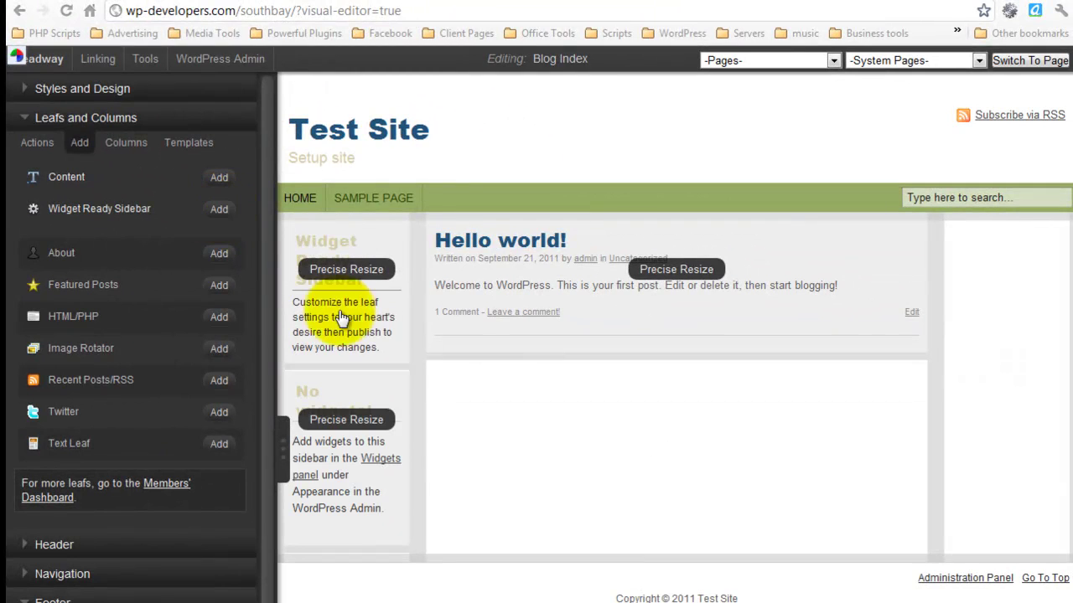
mouse_move(336, 243)
drag(327, 253, 972, 302)
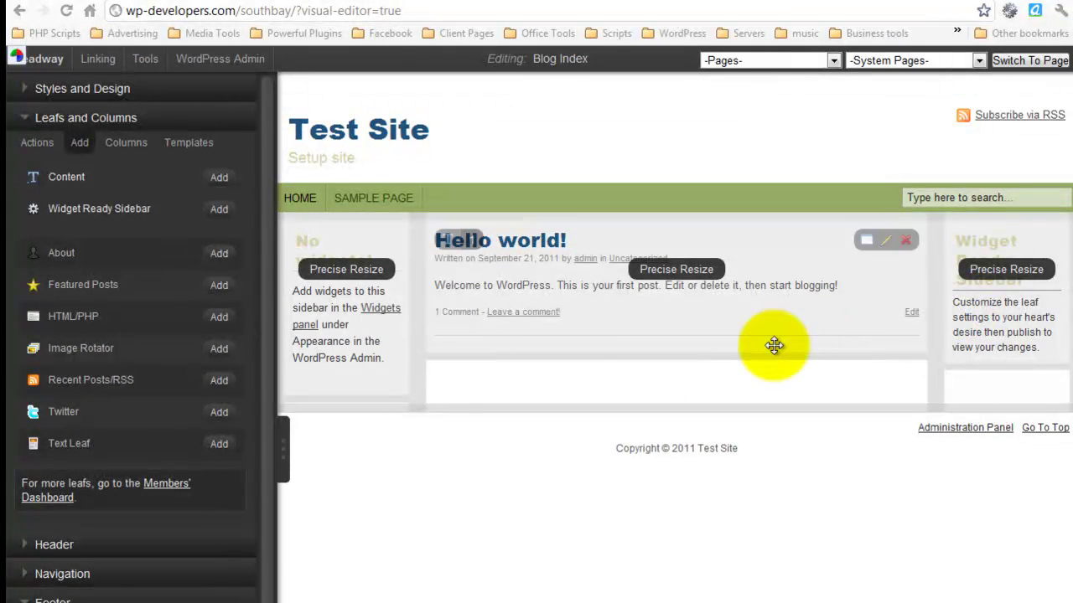
click(283, 444)
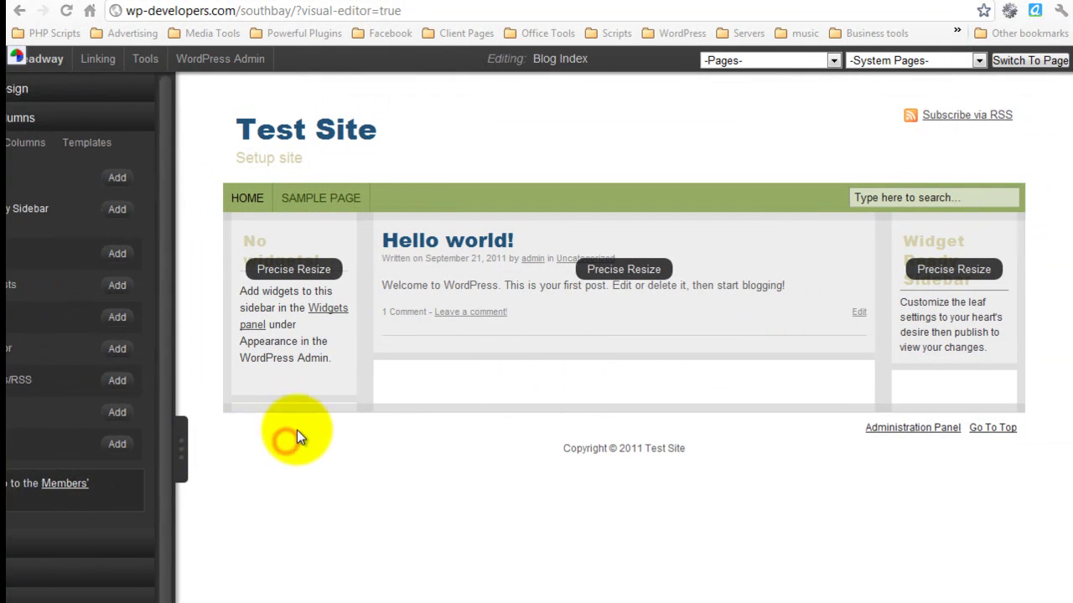
Step: Give the right sidebar fluid height and rename it 'Right Sidebar'
mouse_move(879, 271)
click(675, 220)
click(955, 219)
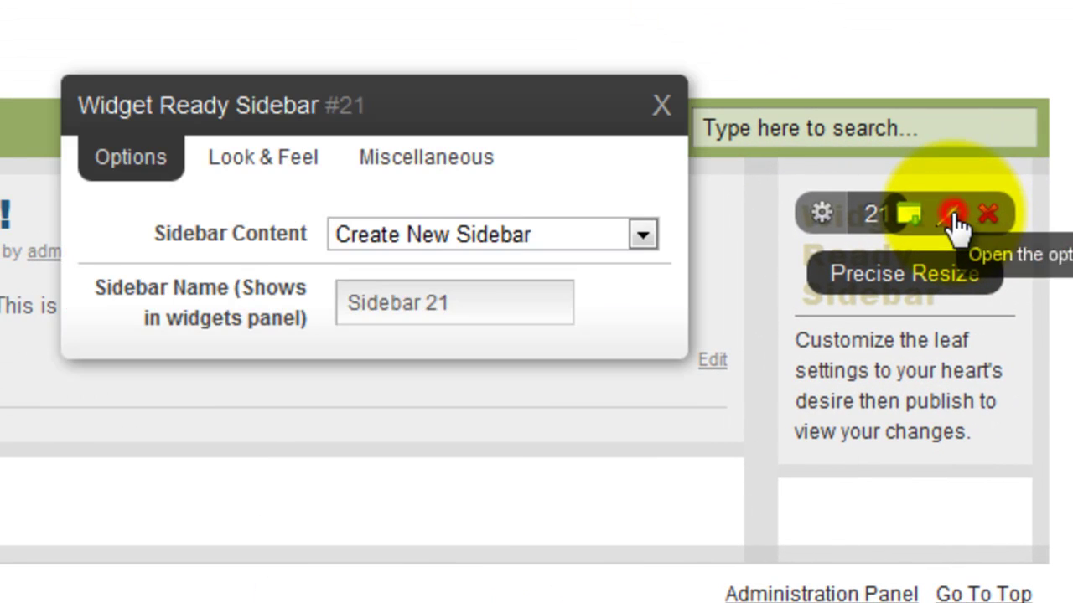
triple_click(453, 305)
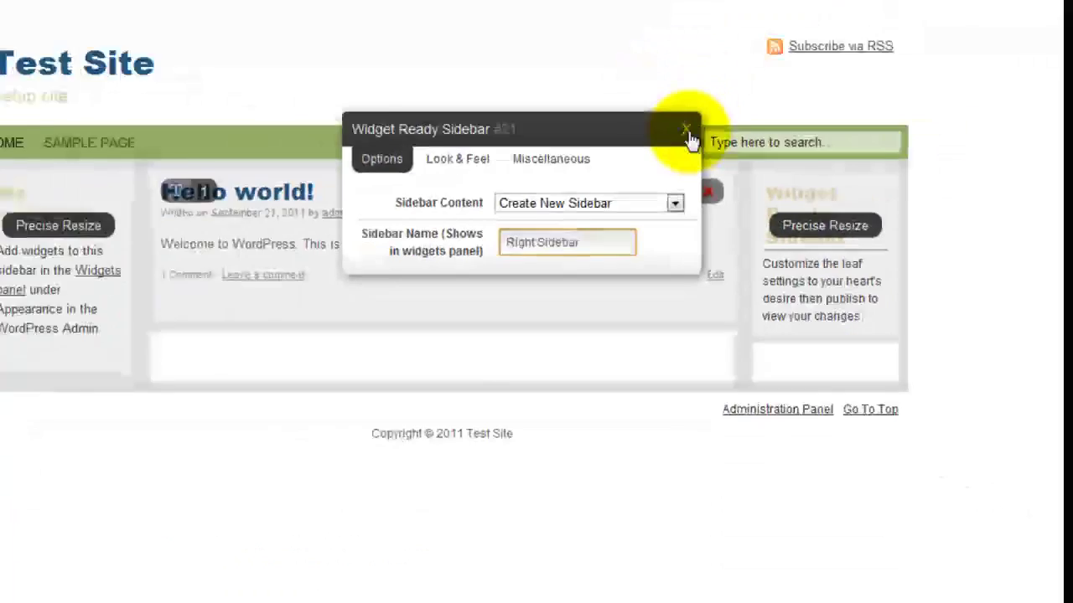
click(662, 105)
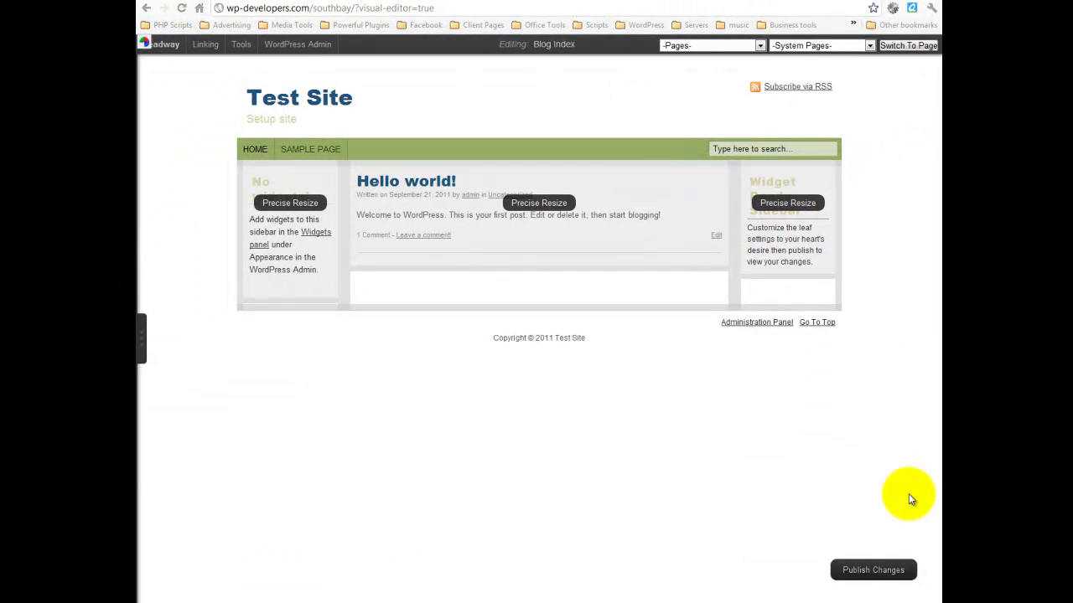
Step: Publish the three-column layout and resume editing
click(872, 571)
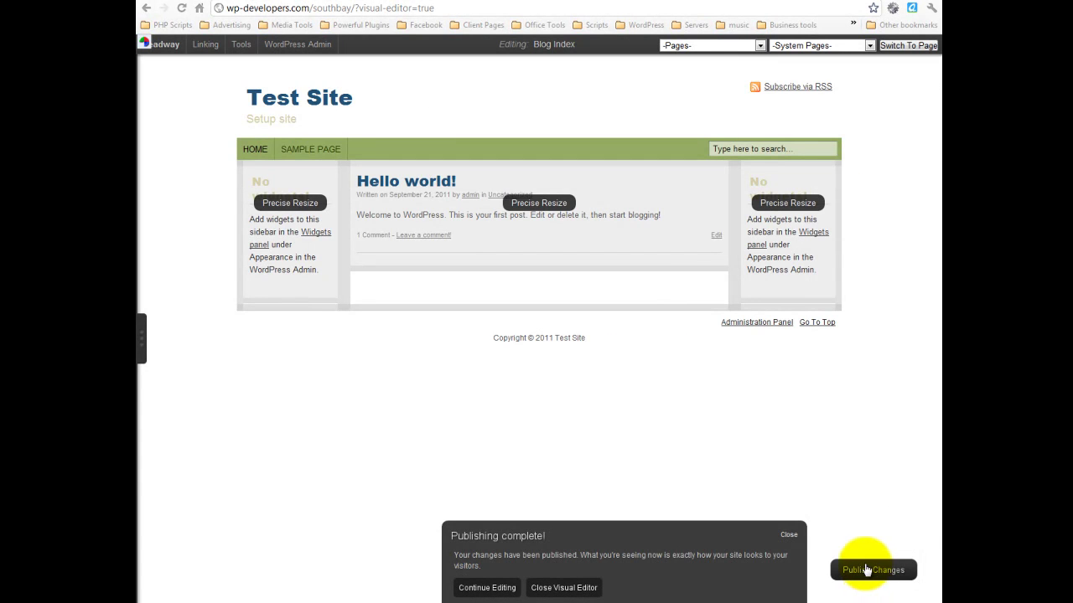
click(485, 588)
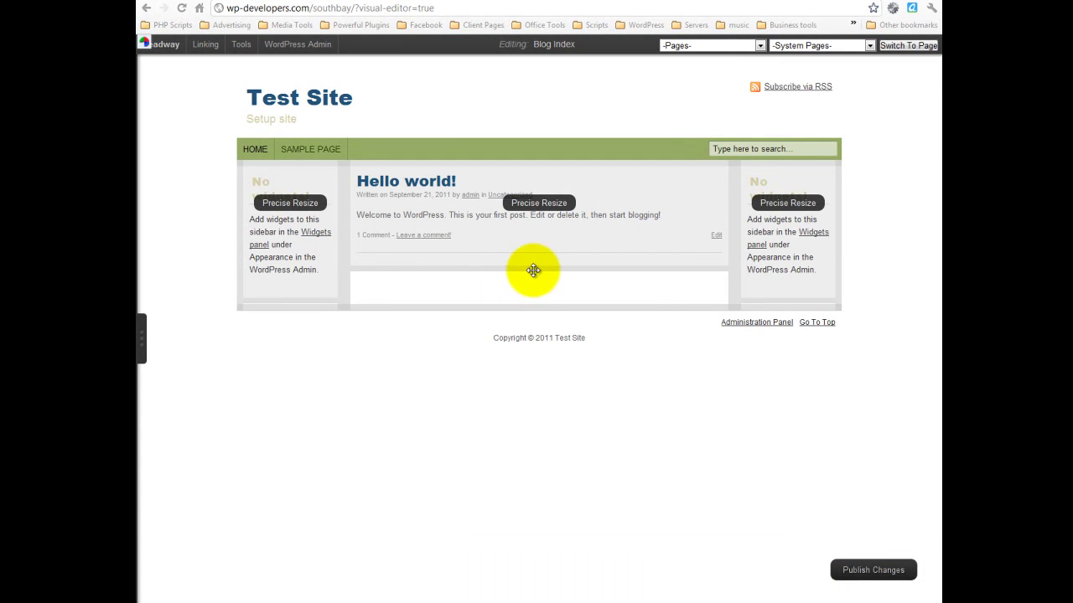
click(143, 344)
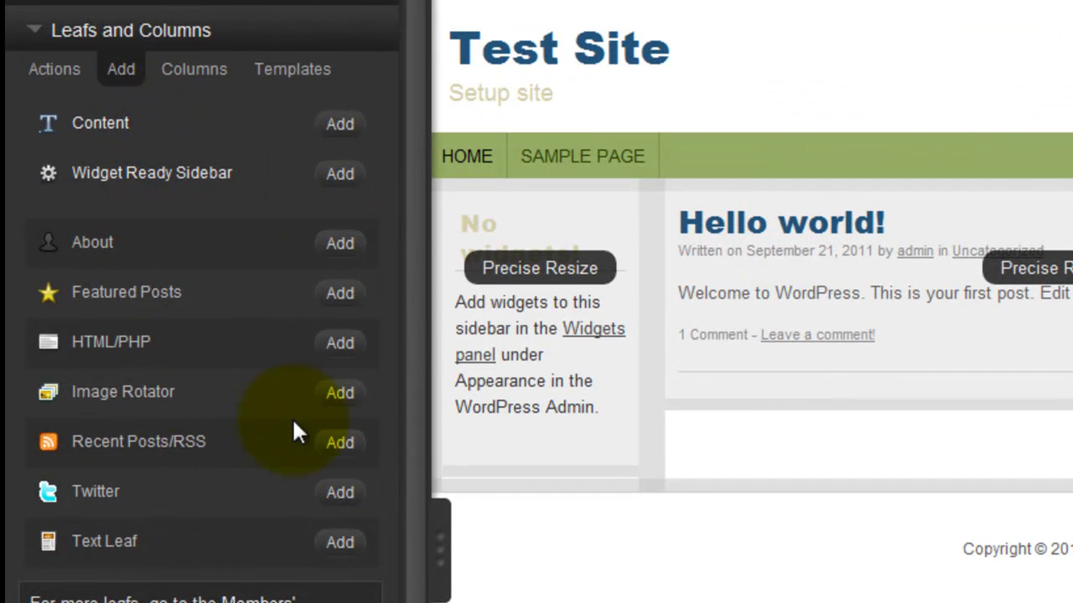
Step: Add an Image Rotator leaf above the Hello world post, then open the WordPress Admin Dashboard
click(352, 394)
drag(71, 359, 372, 288)
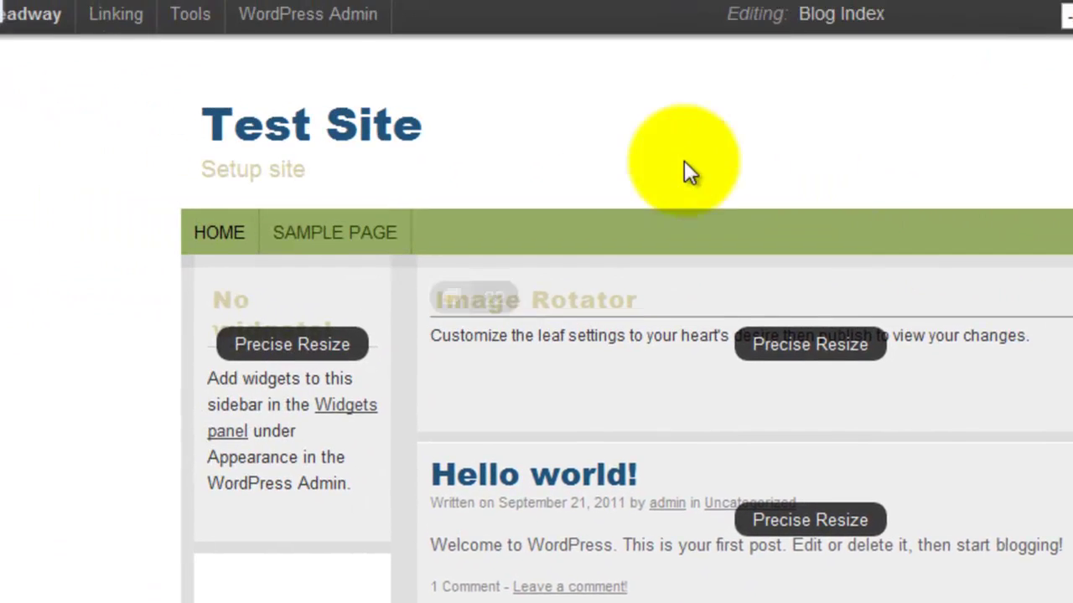
click(310, 25)
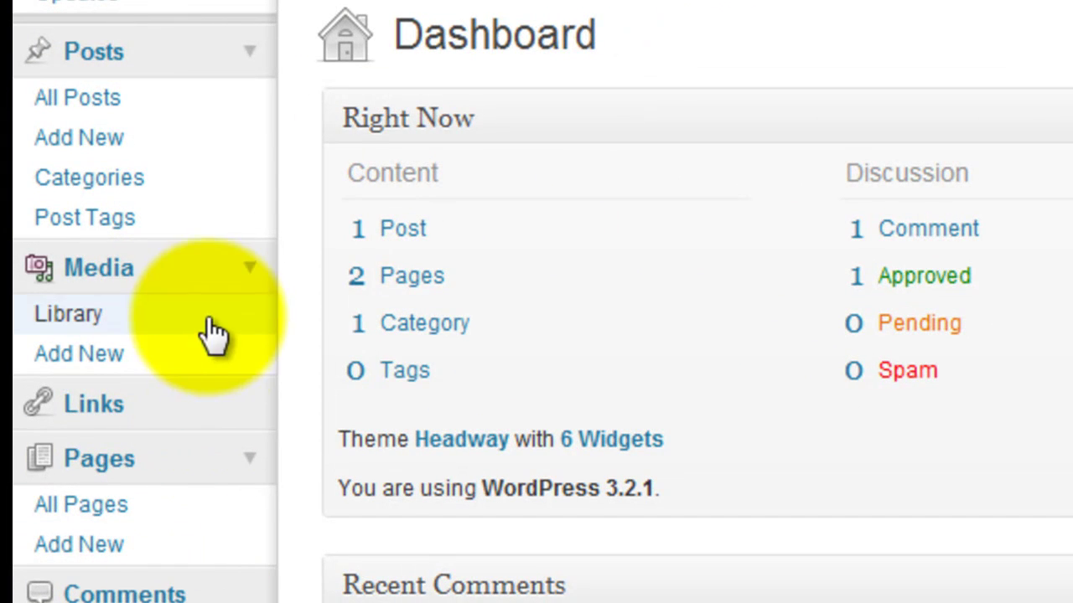
click(195, 377)
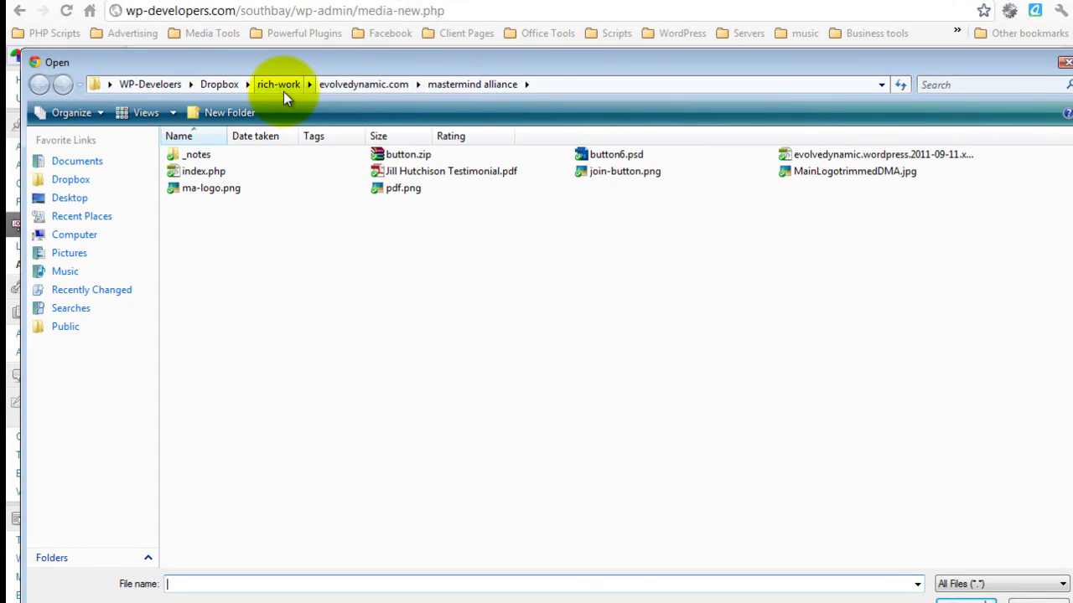
click(281, 87)
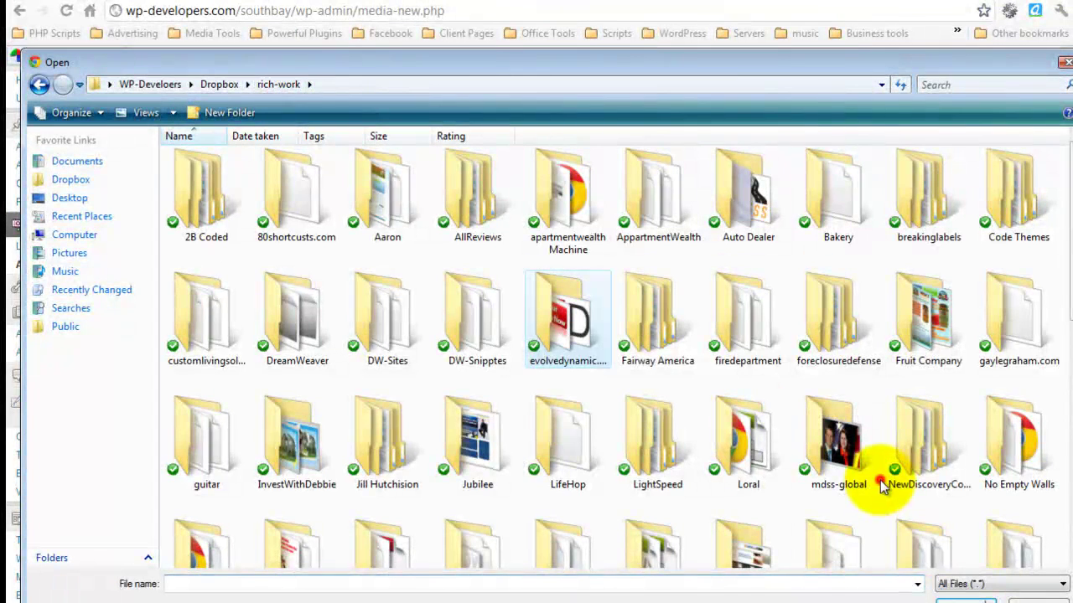
scroll(879, 483, down, 5)
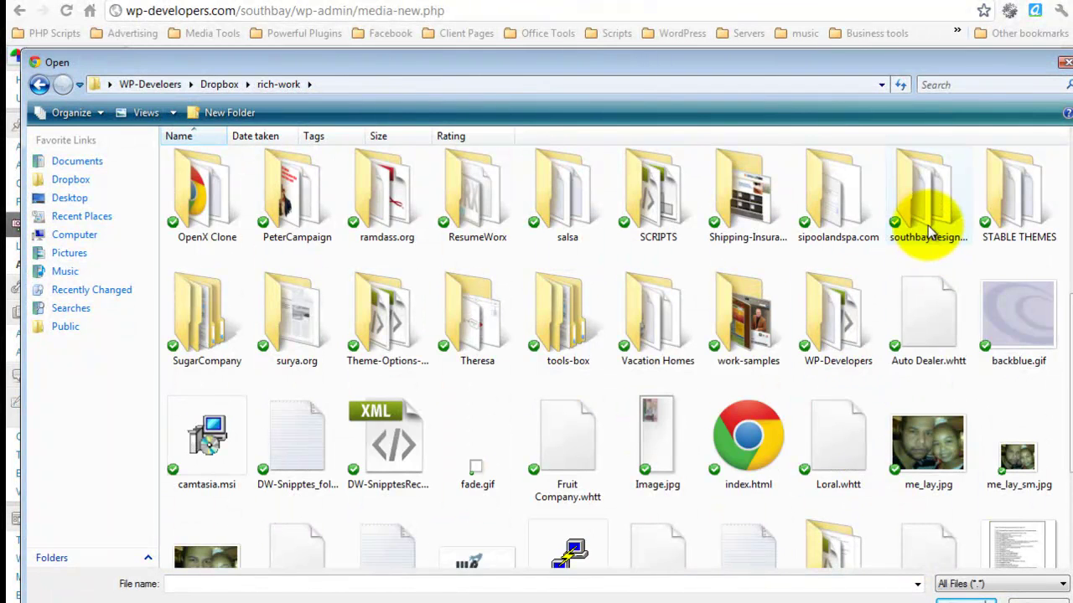
double_click(928, 228)
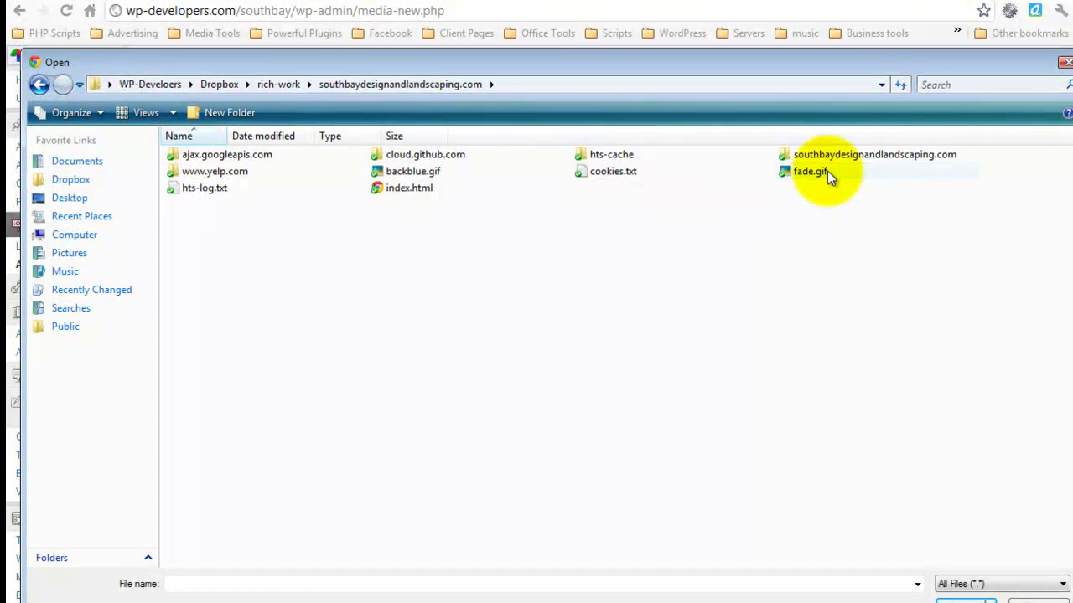
double_click(818, 155)
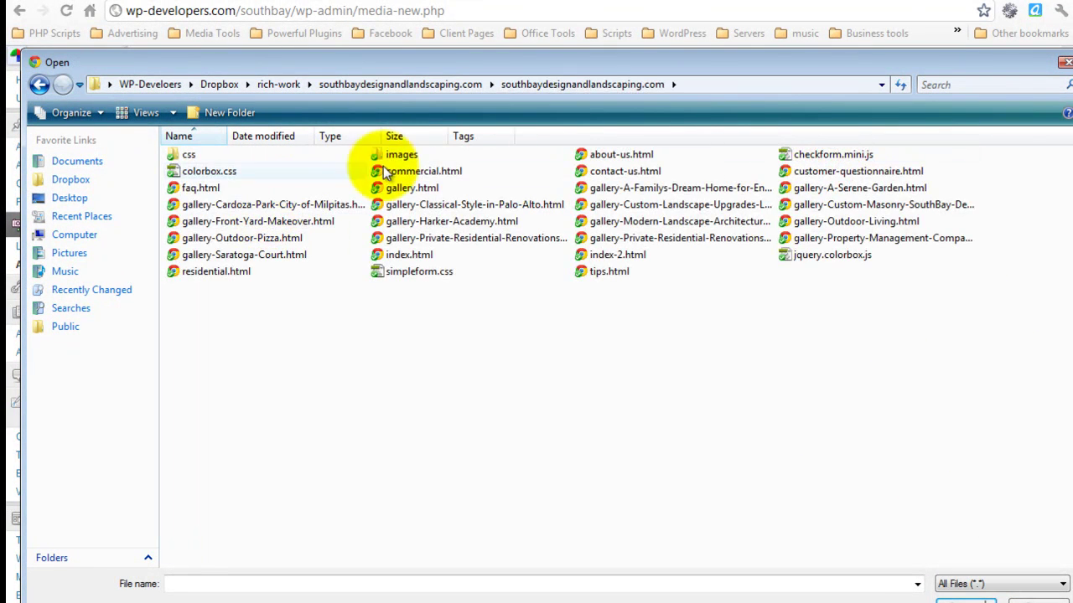
double_click(404, 155)
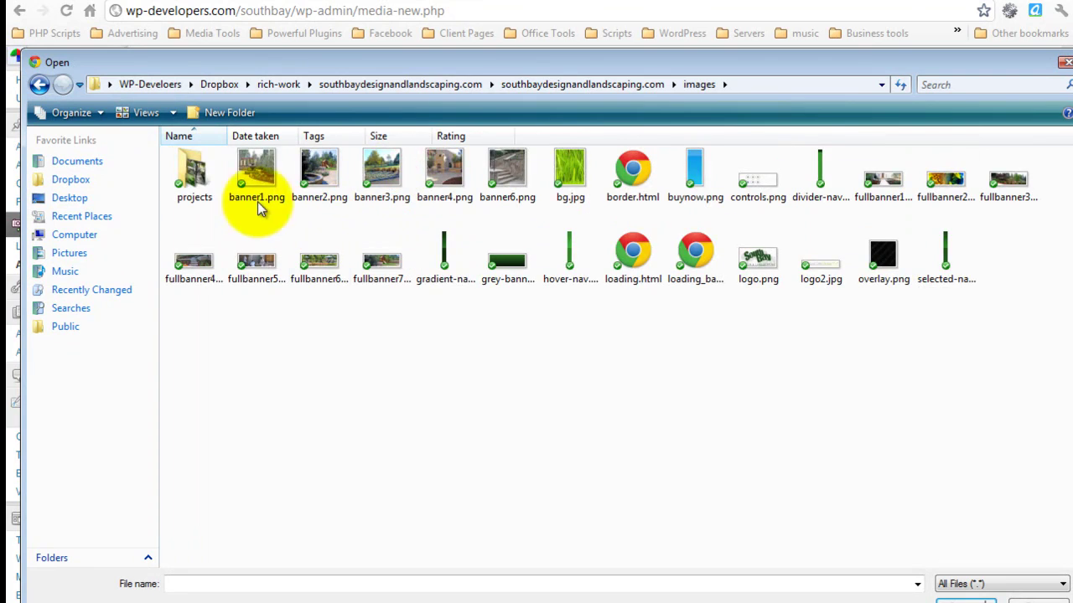
double_click(192, 175)
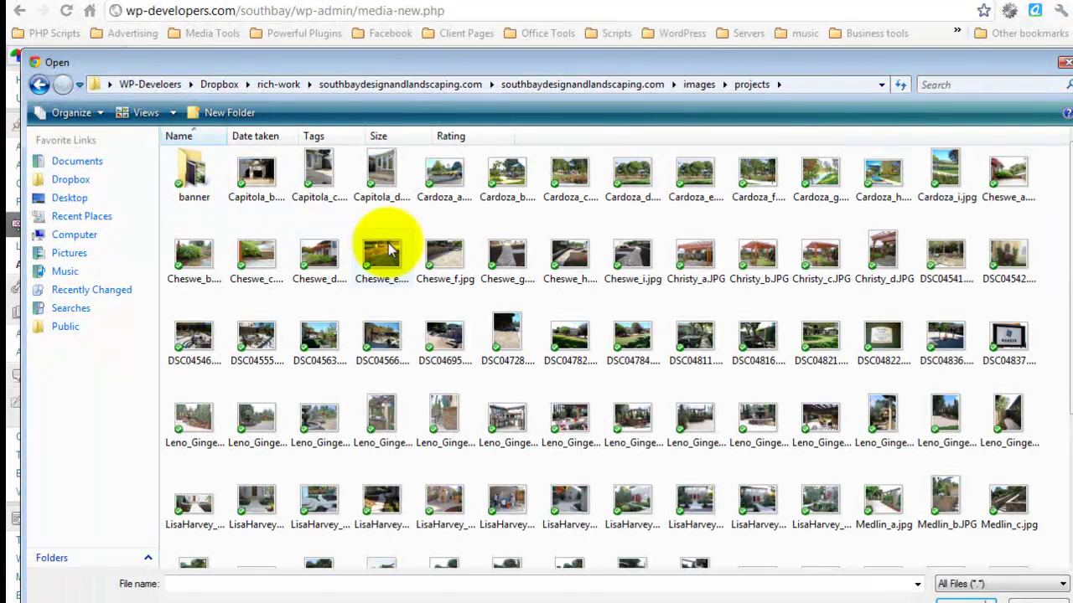
scroll(733, 380, down, 3)
scroll(733, 382, down, 2)
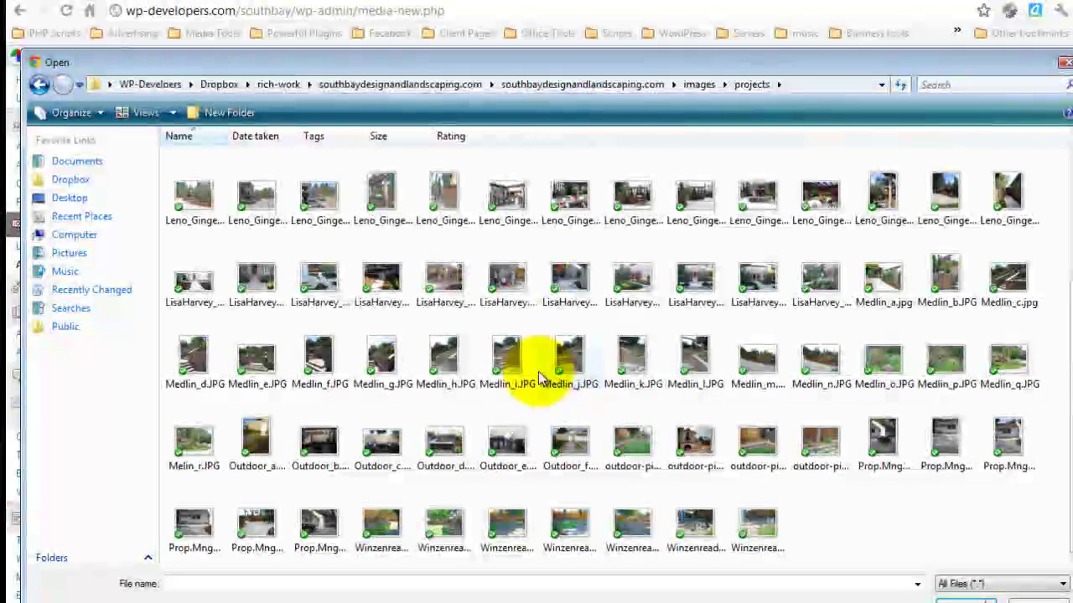
double_click(197, 285)
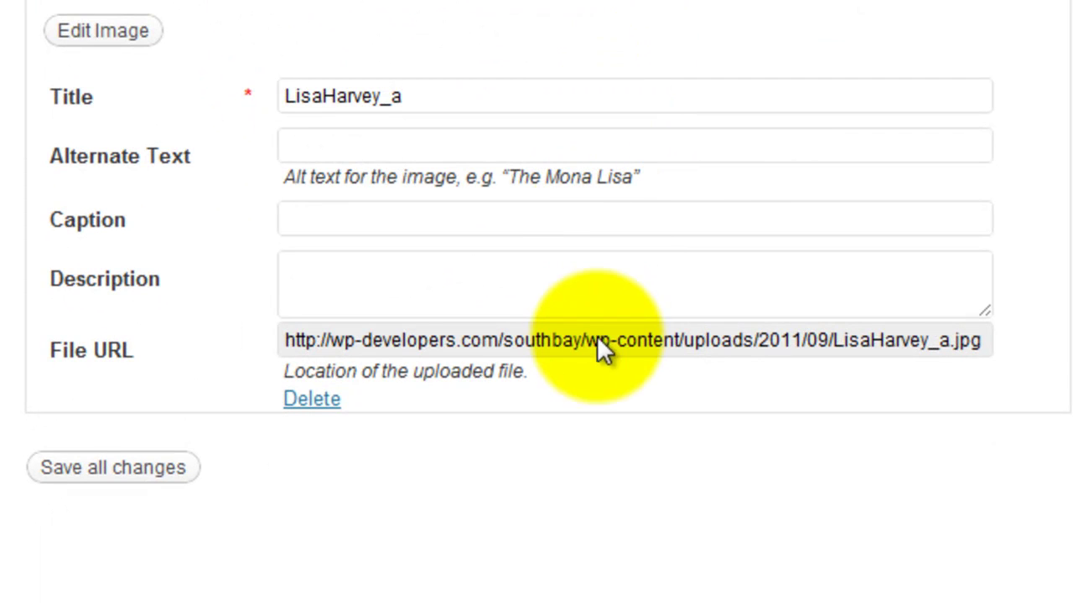
Step: Copy the uploaded image's file URL and return to the visual editor
click(598, 340)
triple_click(601, 341)
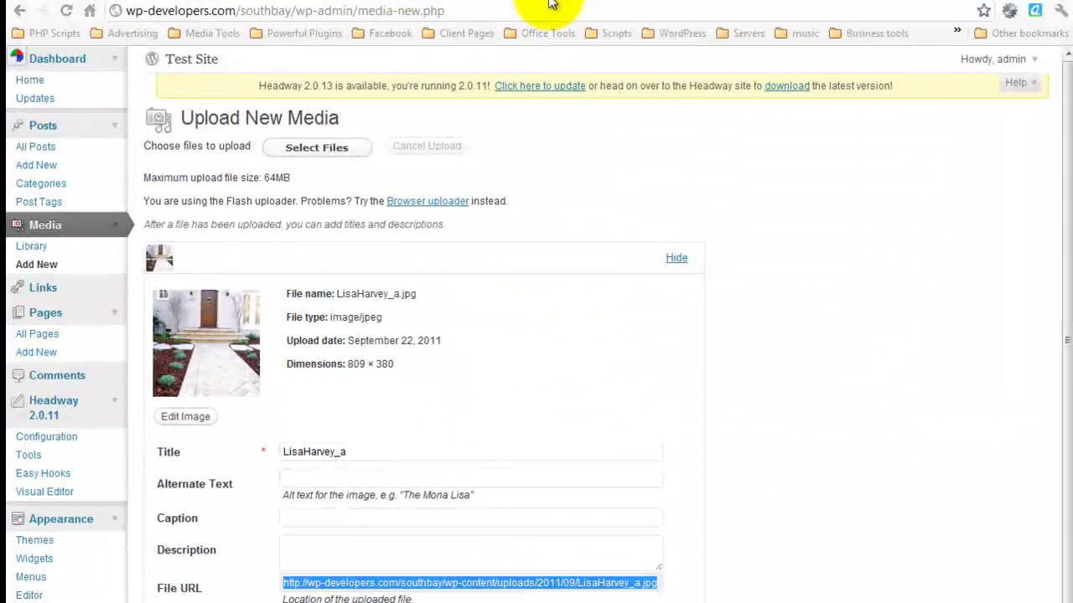
click(521, 1)
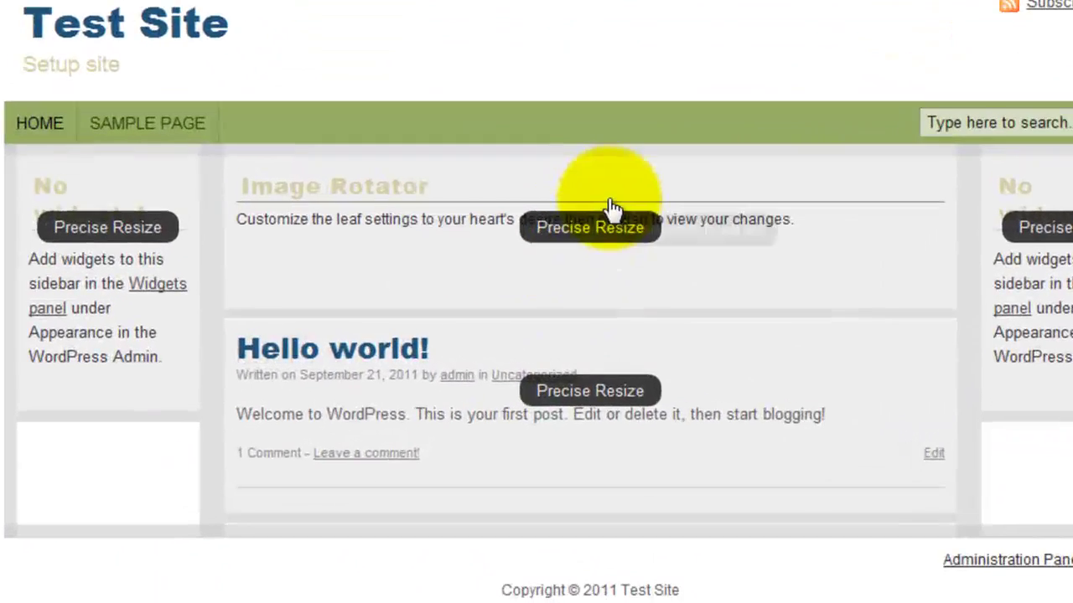
mouse_move(726, 242)
click(909, 181)
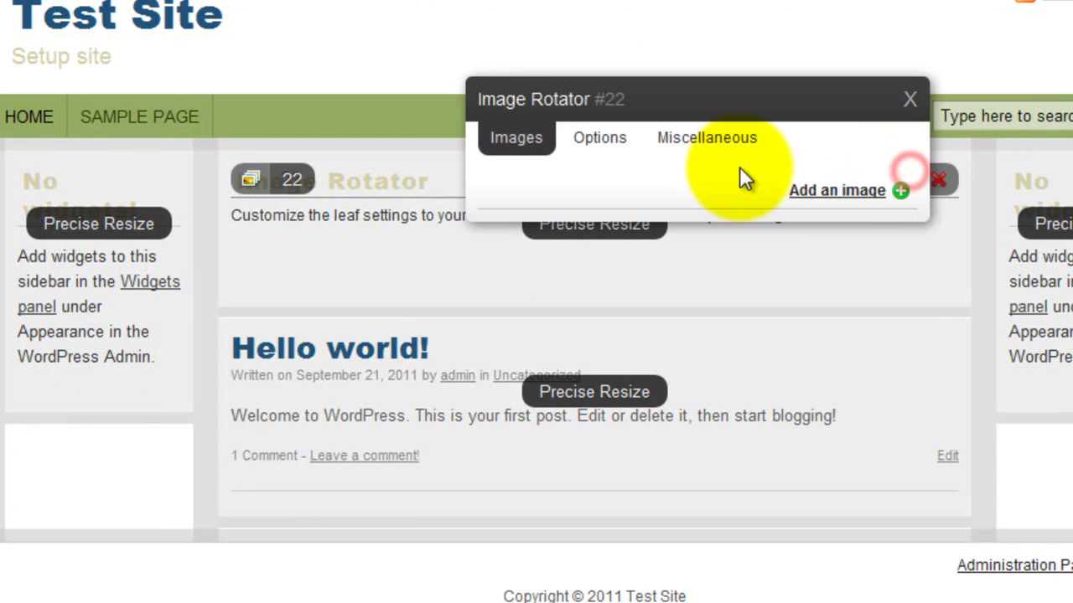
click(863, 191)
click(709, 248)
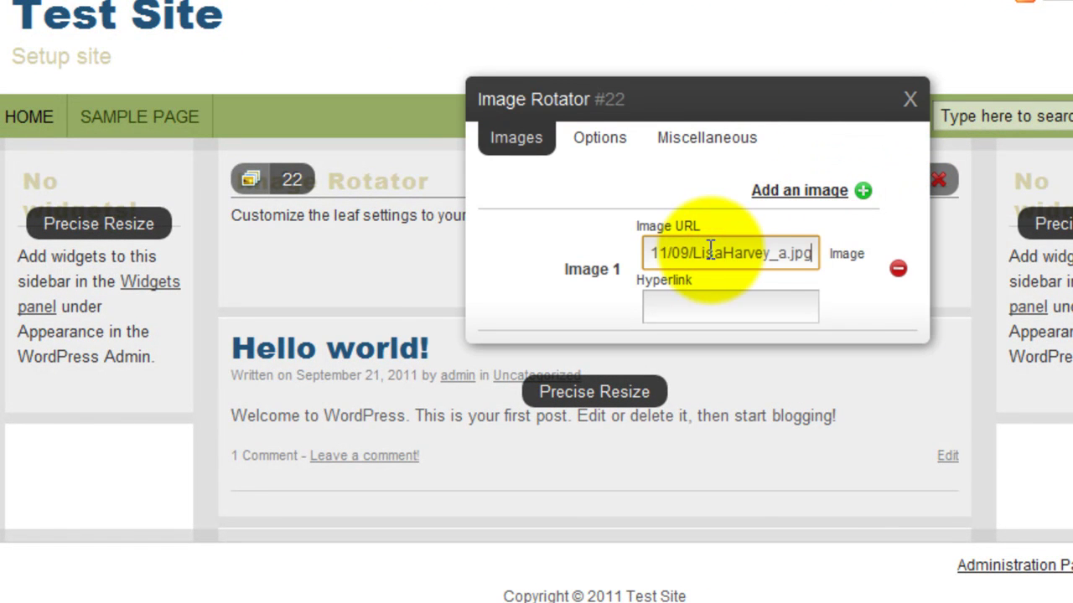
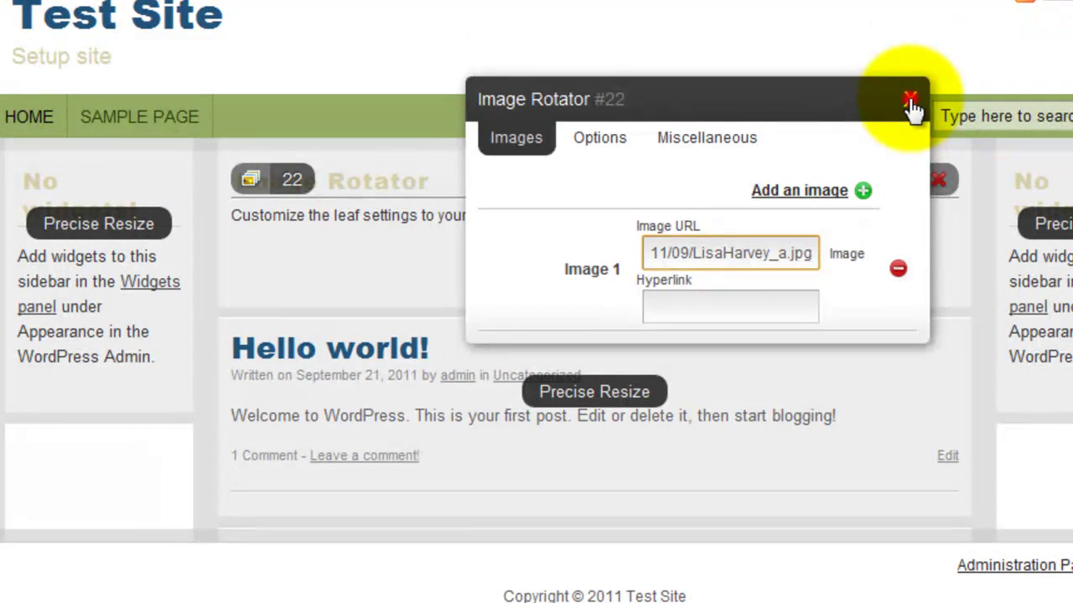
click(910, 100)
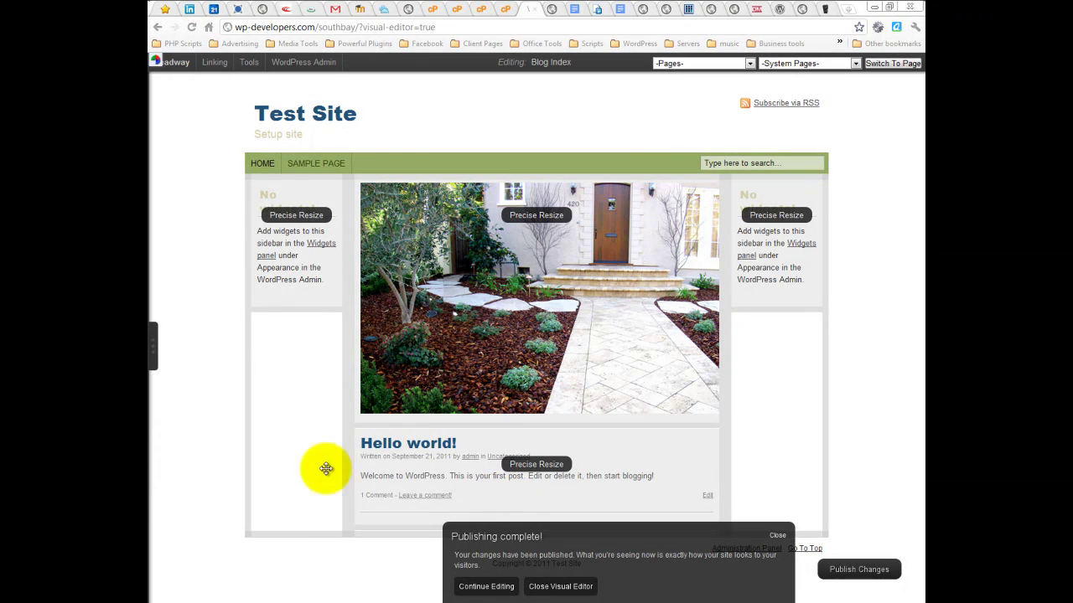
Step: Drag the rotator image block shorter, publish the layout, and open the live Test Site
click(497, 592)
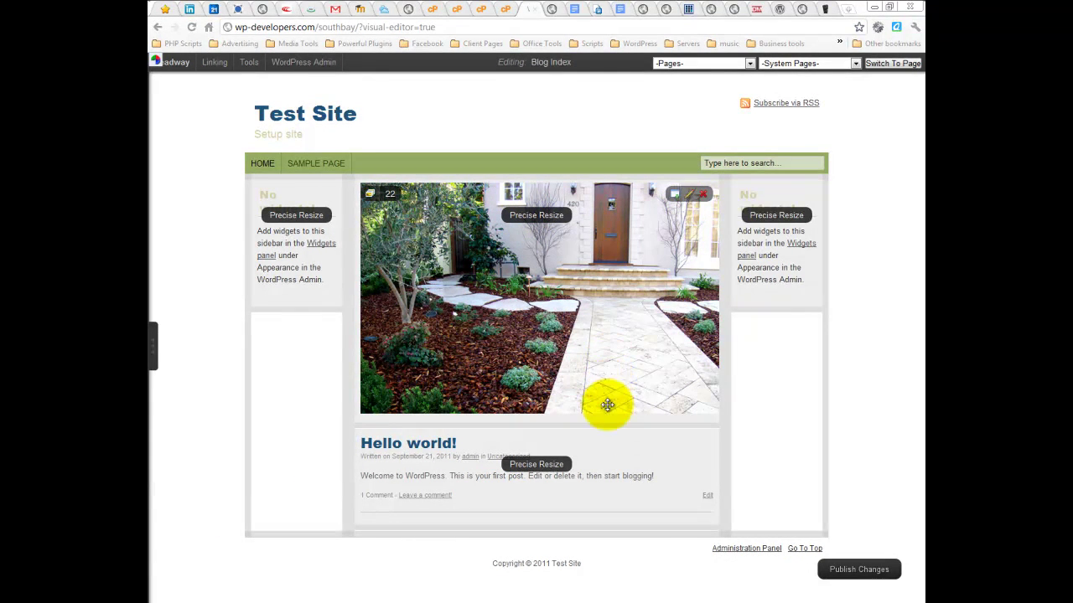
drag(609, 417, 616, 305)
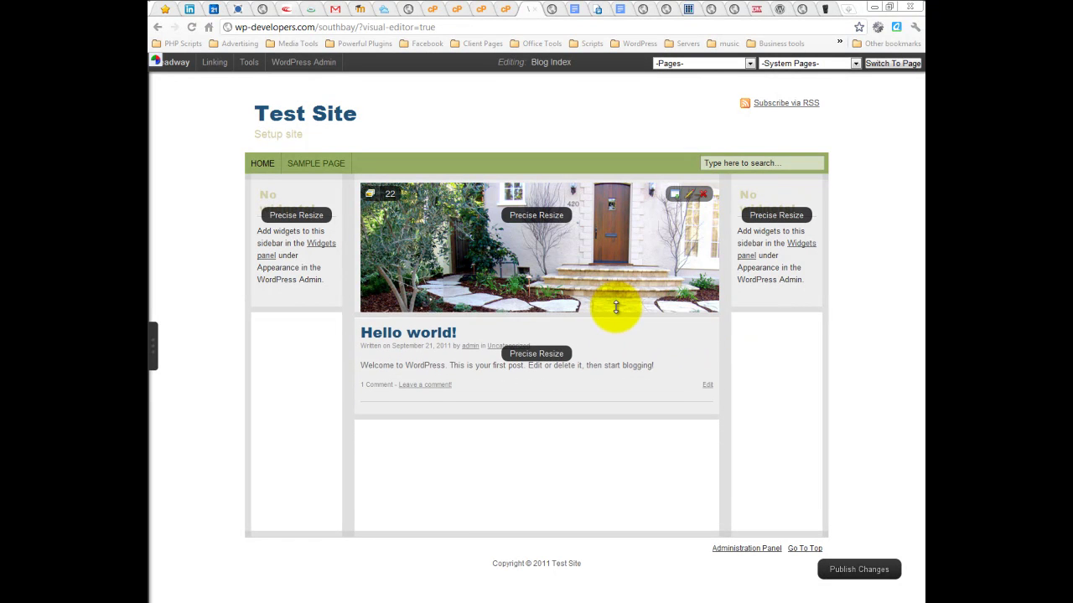
click(865, 579)
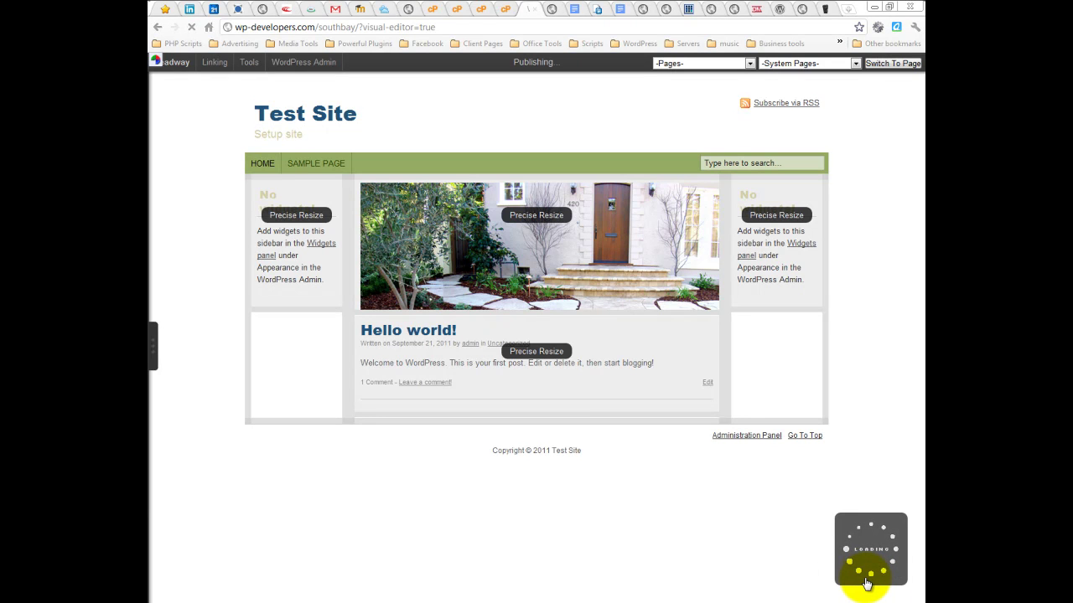
click(550, 10)
click(273, 63)
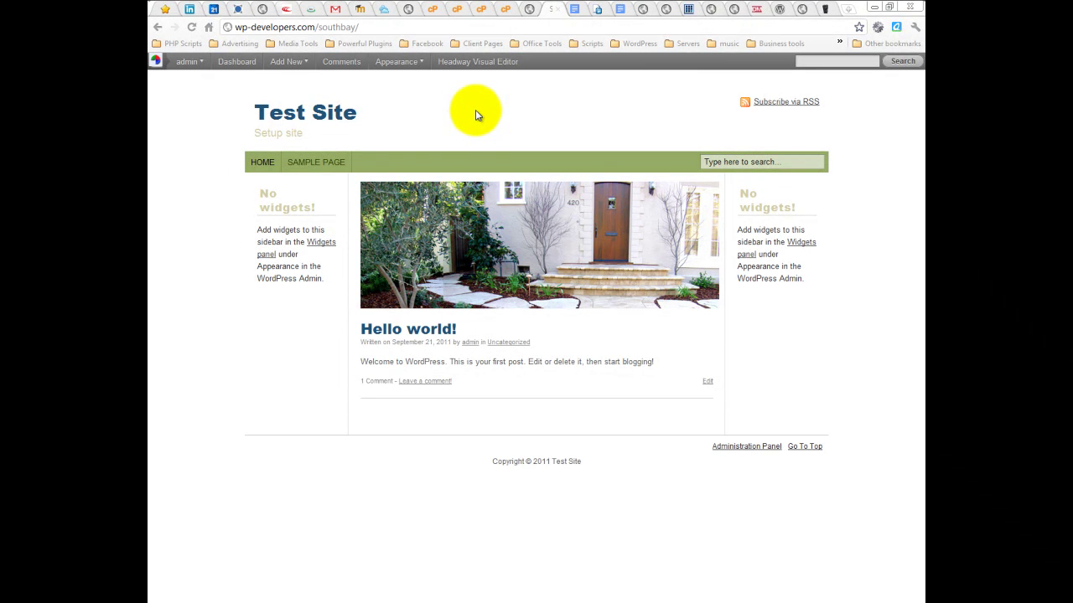
Step: Add an empty Image 2 slot in the rotator's settings, then go to the WordPress dashboard
click(521, 10)
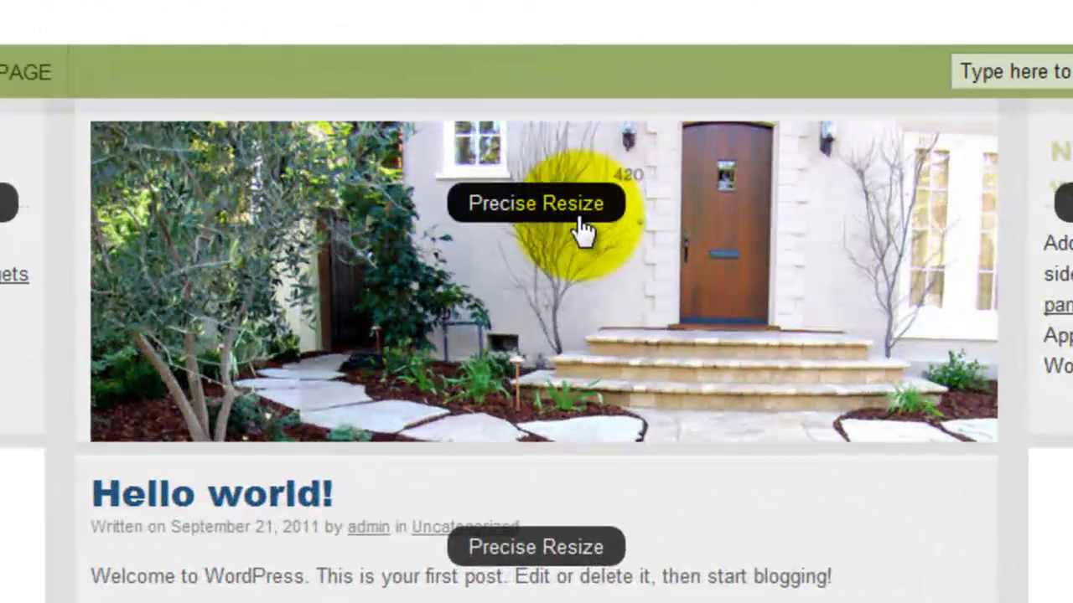
mouse_move(697, 200)
click(920, 151)
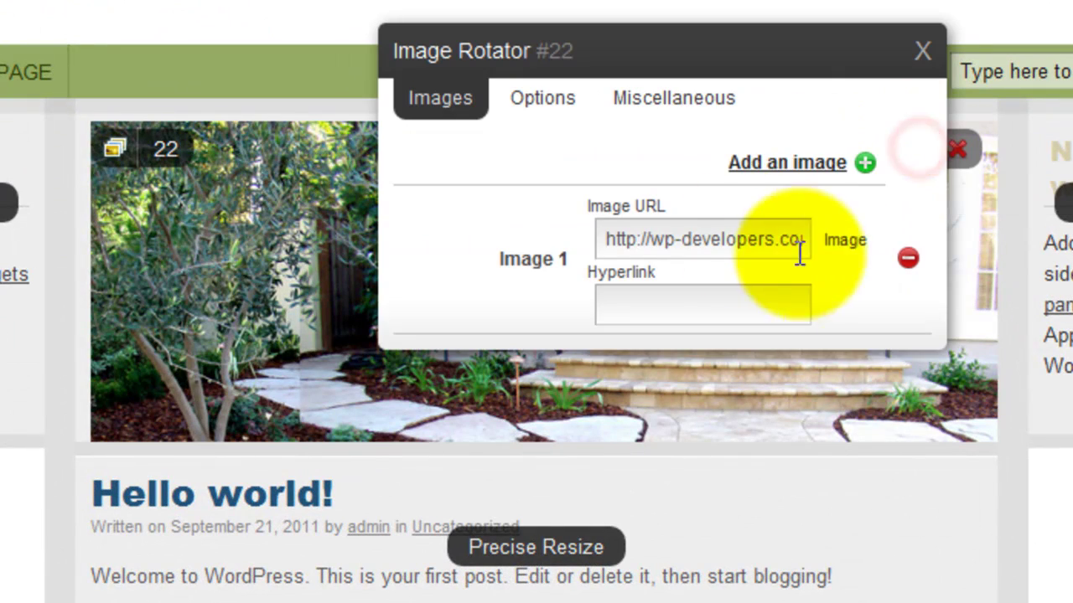
click(827, 163)
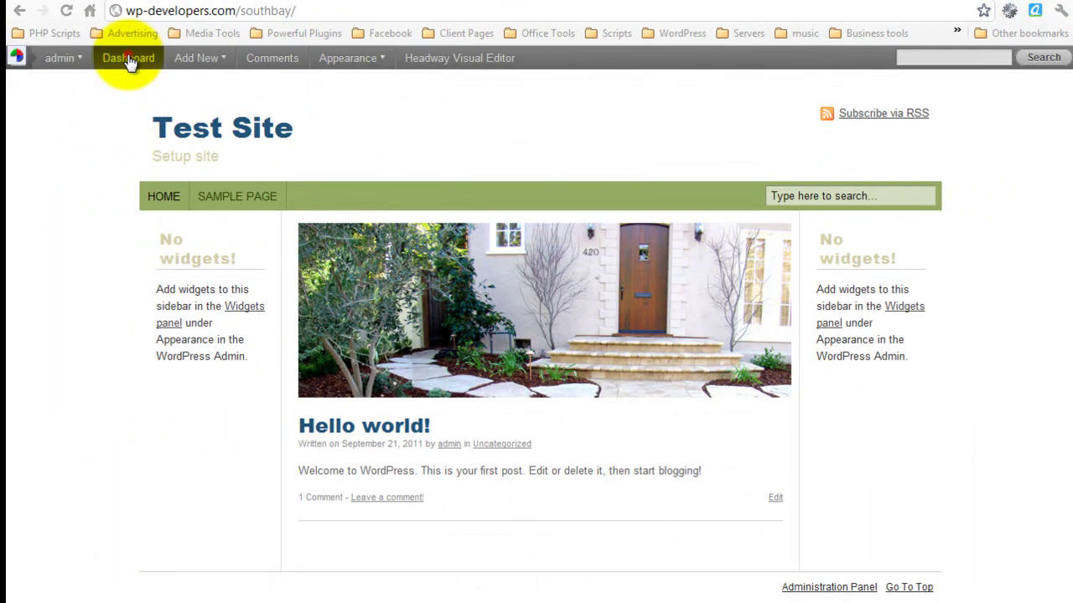
click(129, 57)
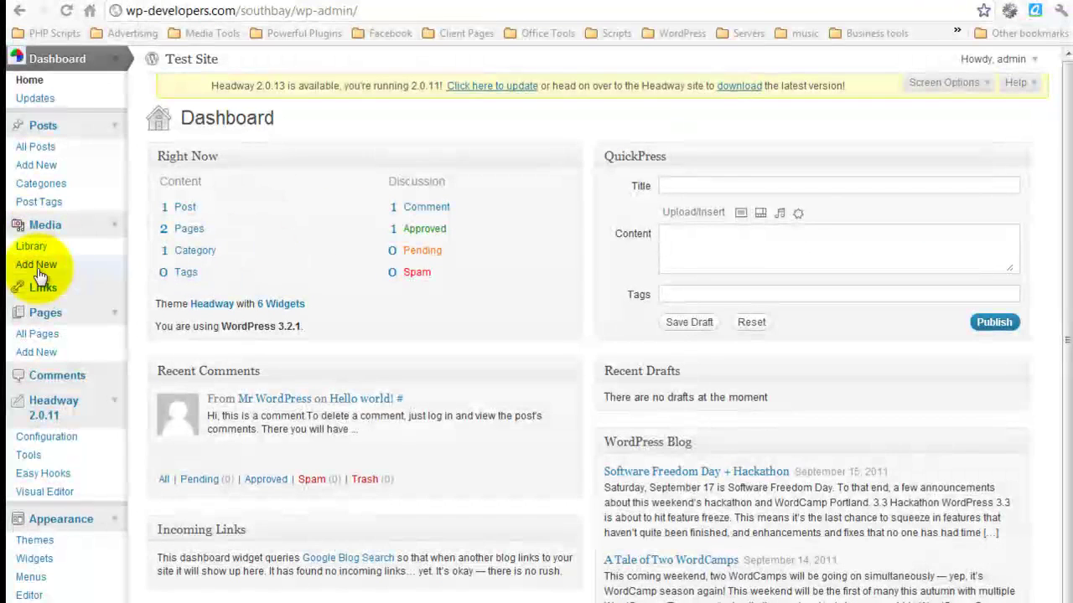
Step: Upload Cheswe_c.jpg and paste its file URL into the rotator's Image 2 field
click(37, 267)
click(329, 147)
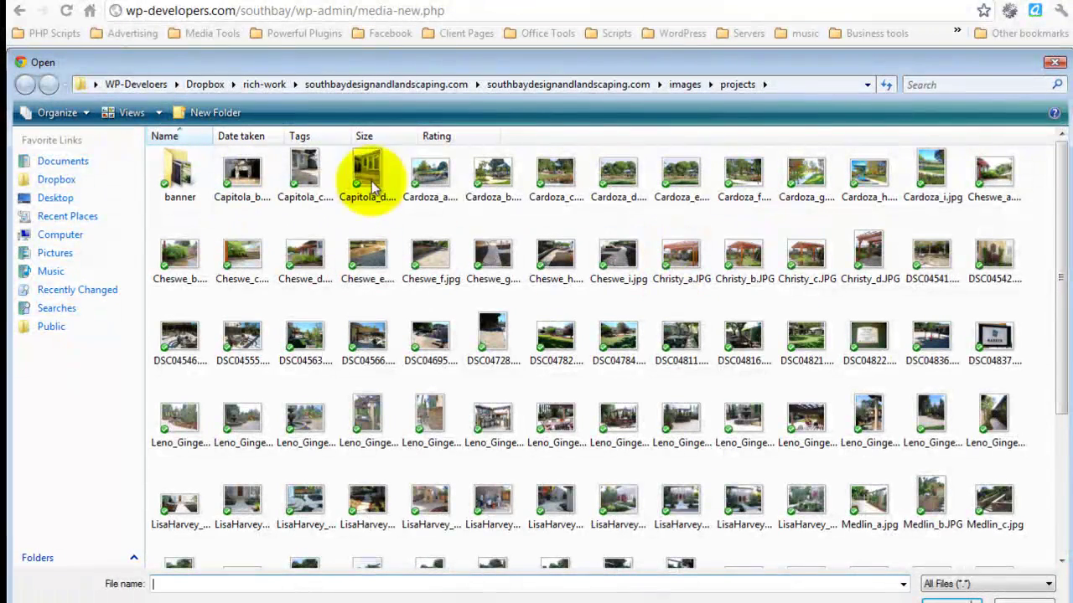
double_click(242, 252)
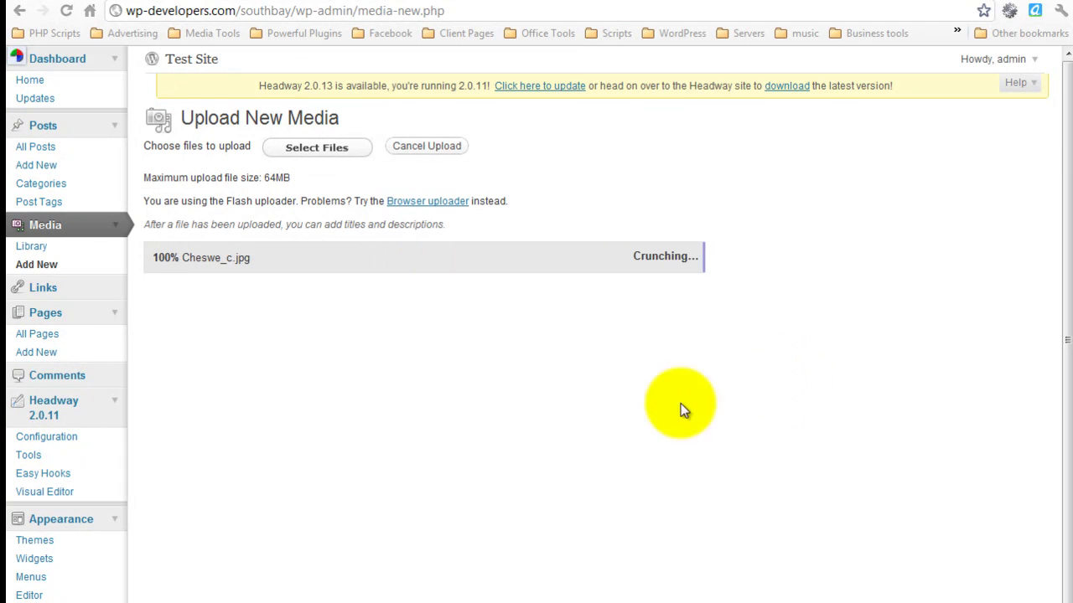
click(398, 535)
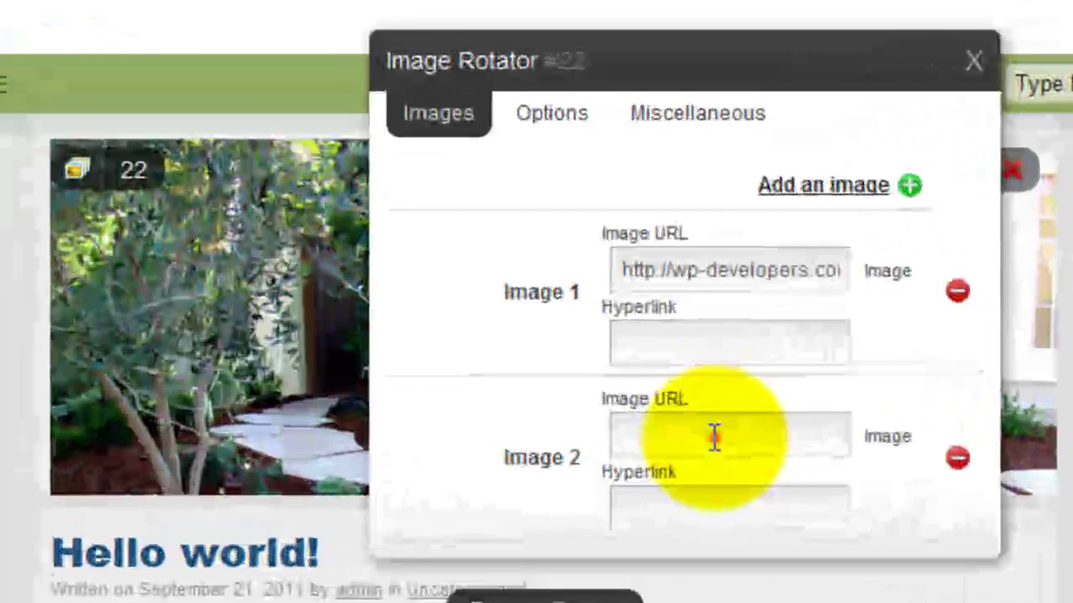
click(639, 382)
key(ctrl+v)
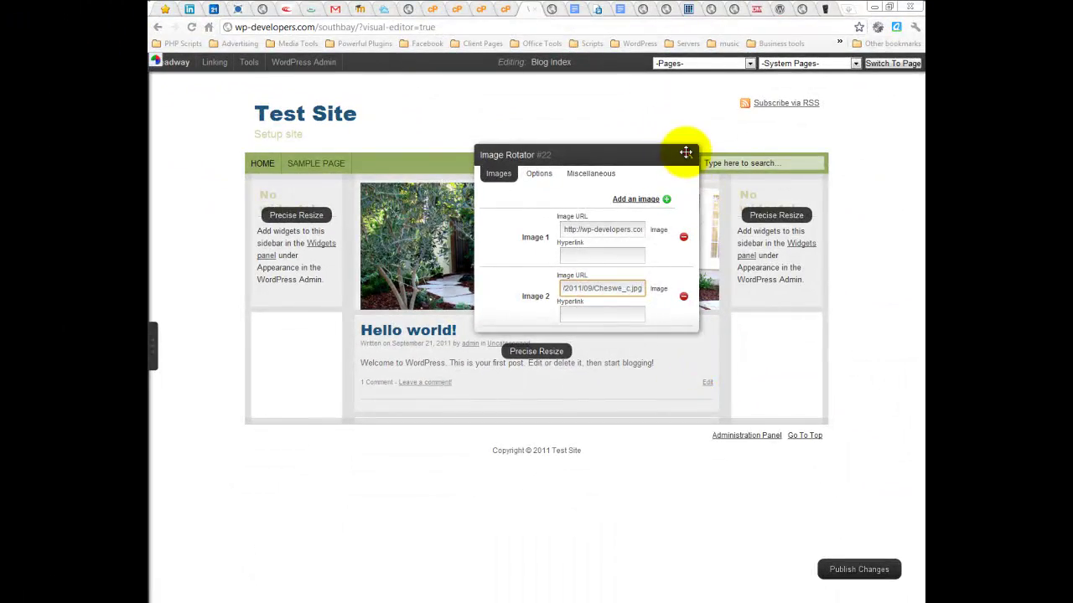
Step: Close the Image Rotator settings and go back to the Upload New Media tab
click(687, 157)
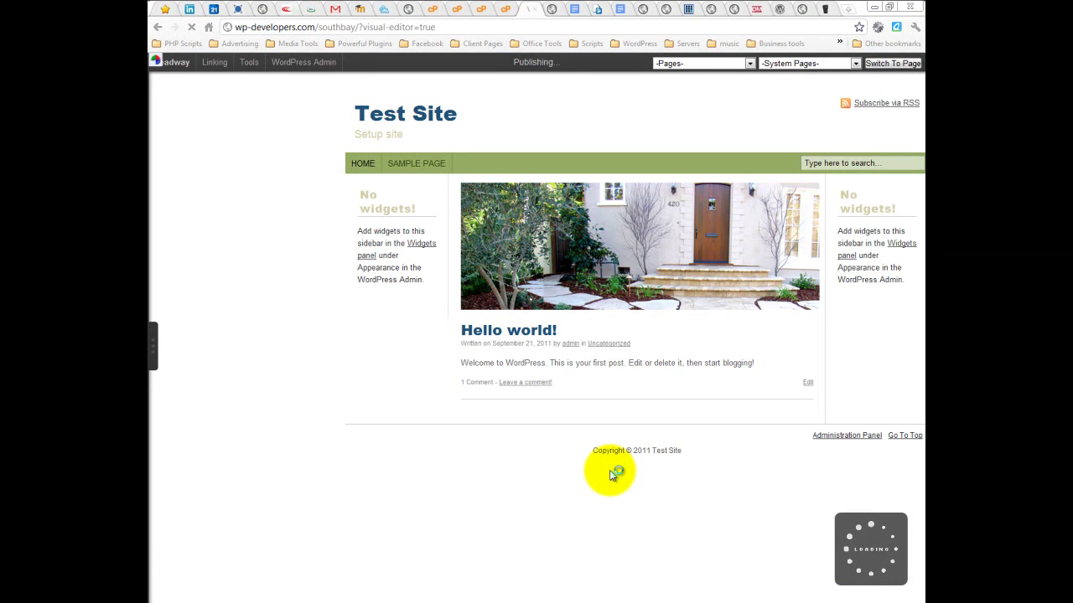
click(553, 12)
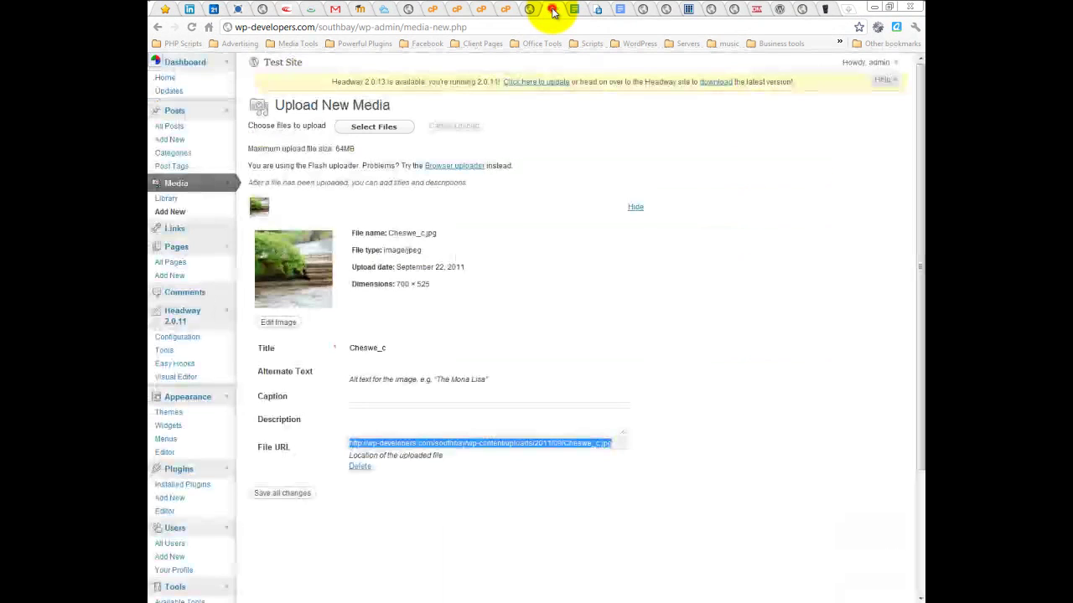
Step: Load the Test Site front page from the admin header link
click(279, 62)
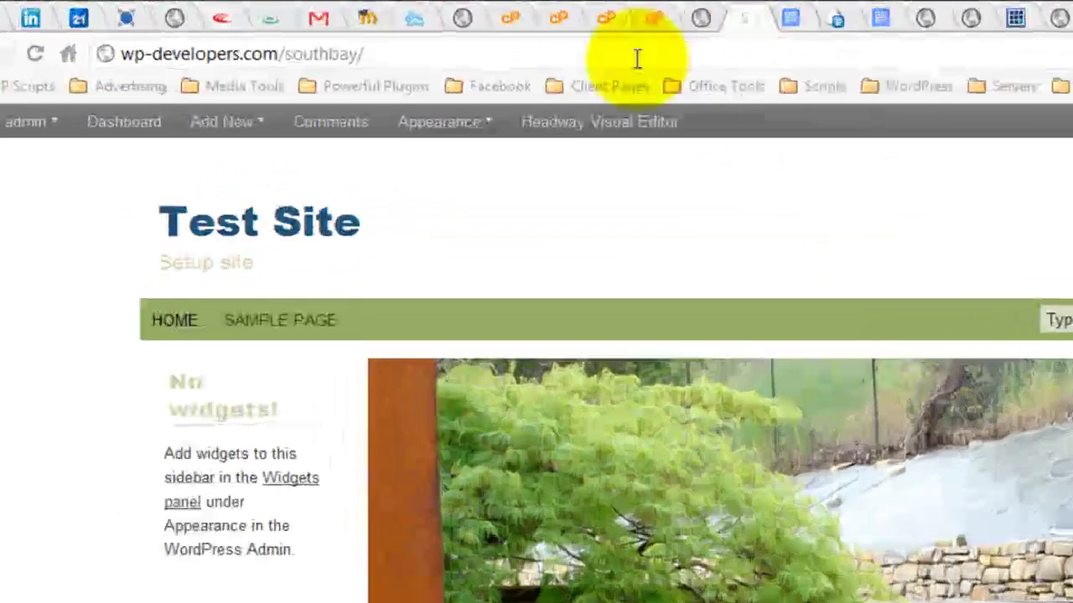
Step: On the Widgets page, place Archives in the Right Sidebar and Meta in the Left Sidebar
mouse_move(379, 72)
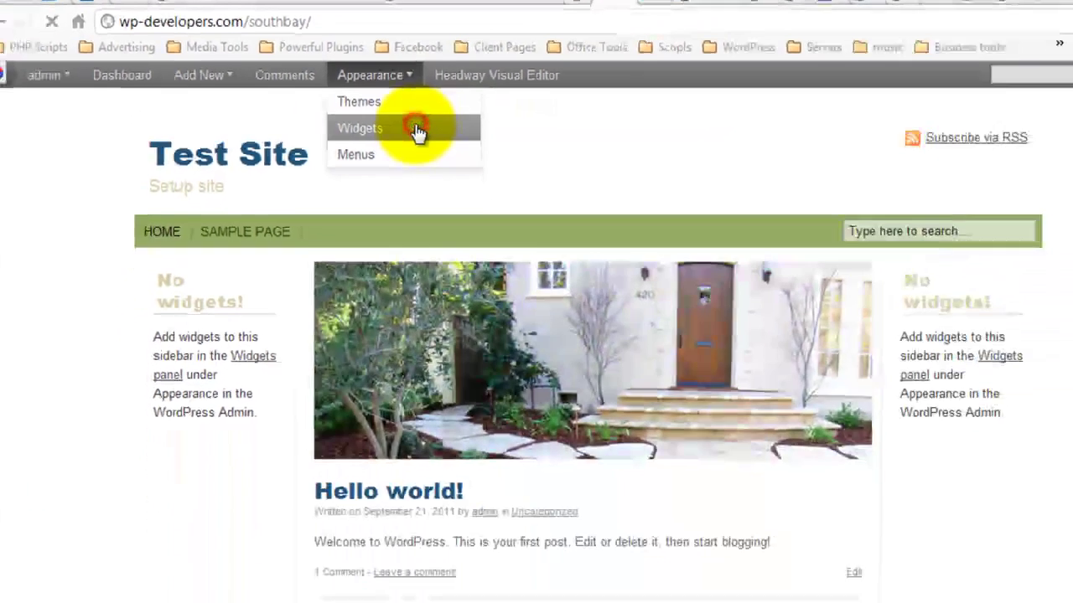
click(512, 209)
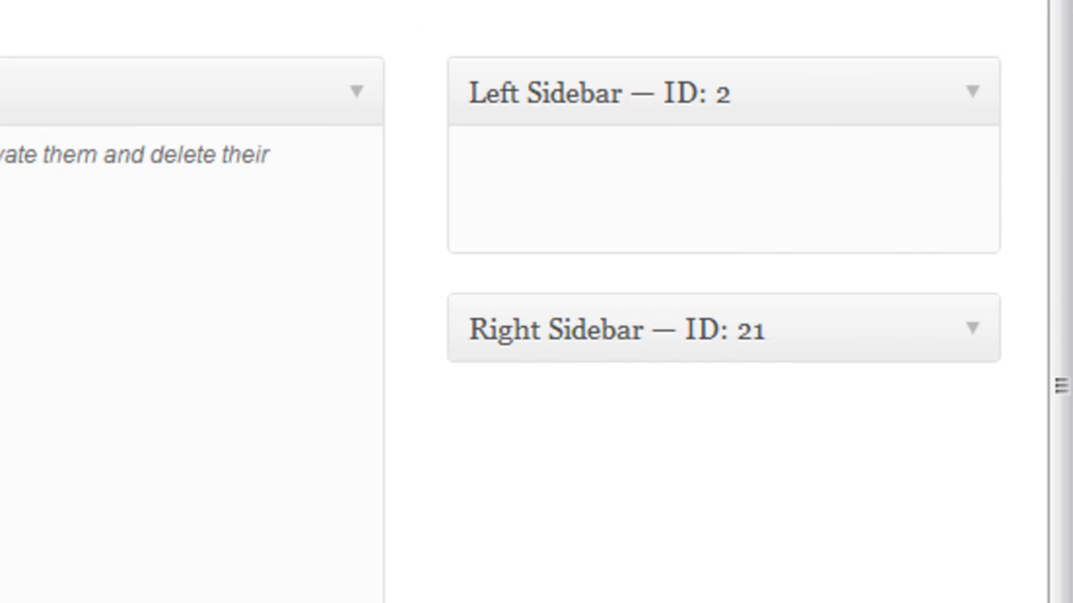
click(972, 330)
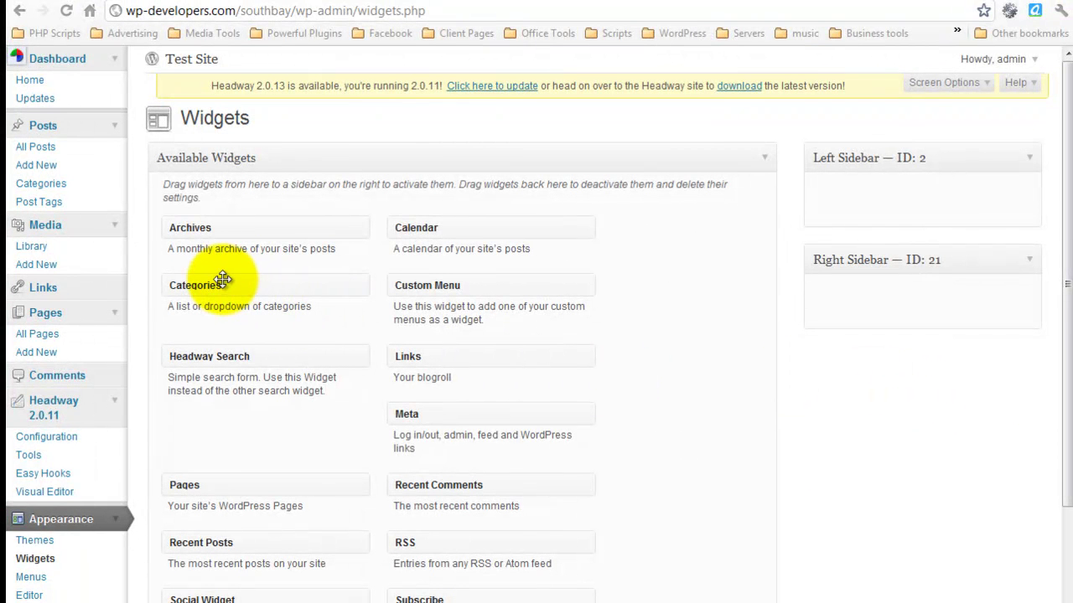
drag(212, 228, 927, 305)
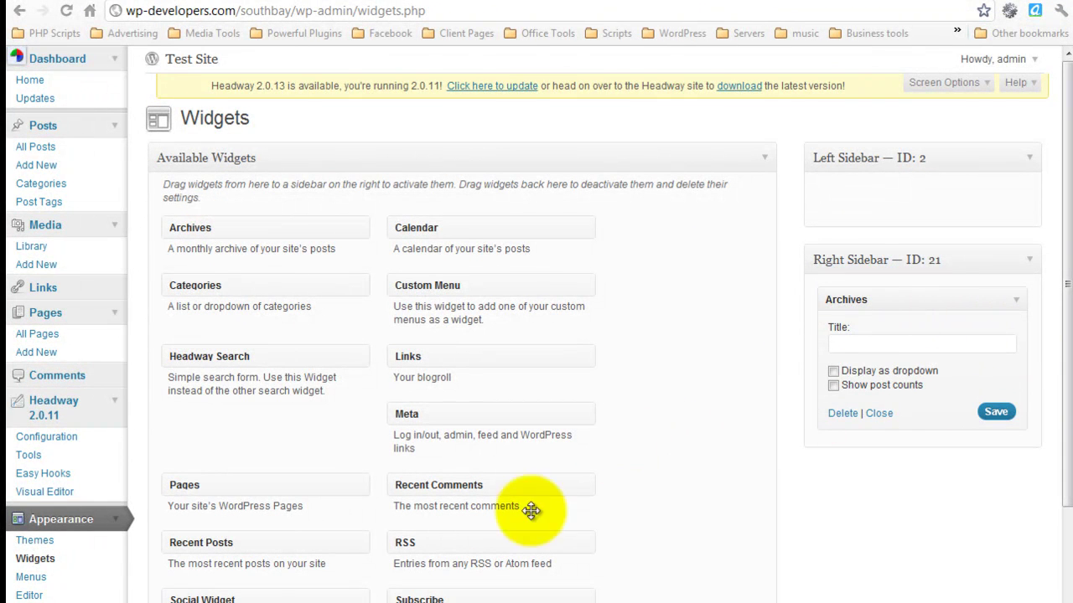
scroll(536, 327, down, 1)
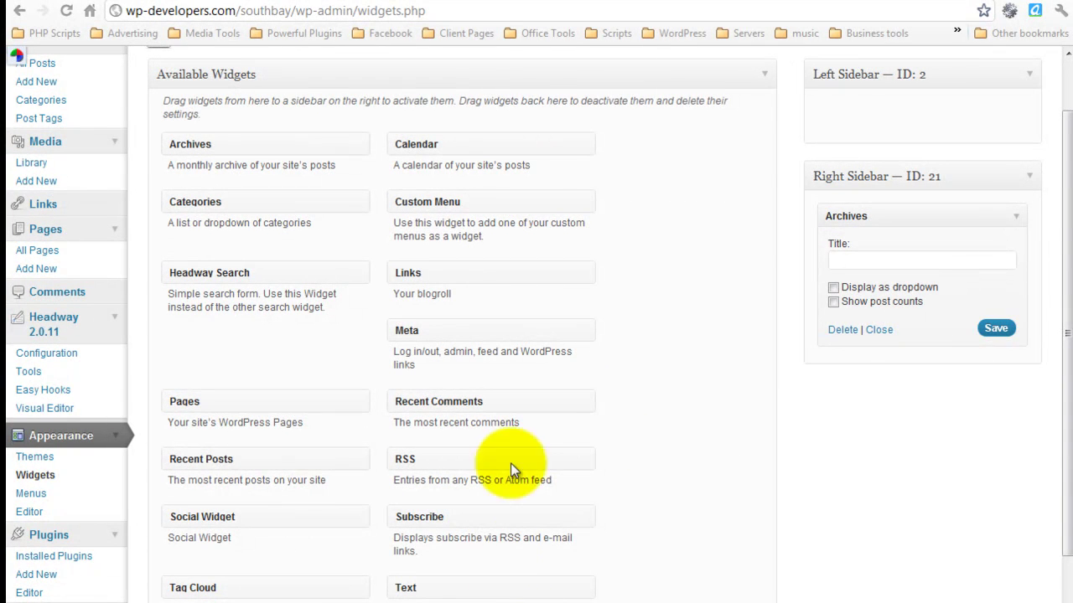
scroll(539, 407, up, 1)
drag(455, 415, 895, 191)
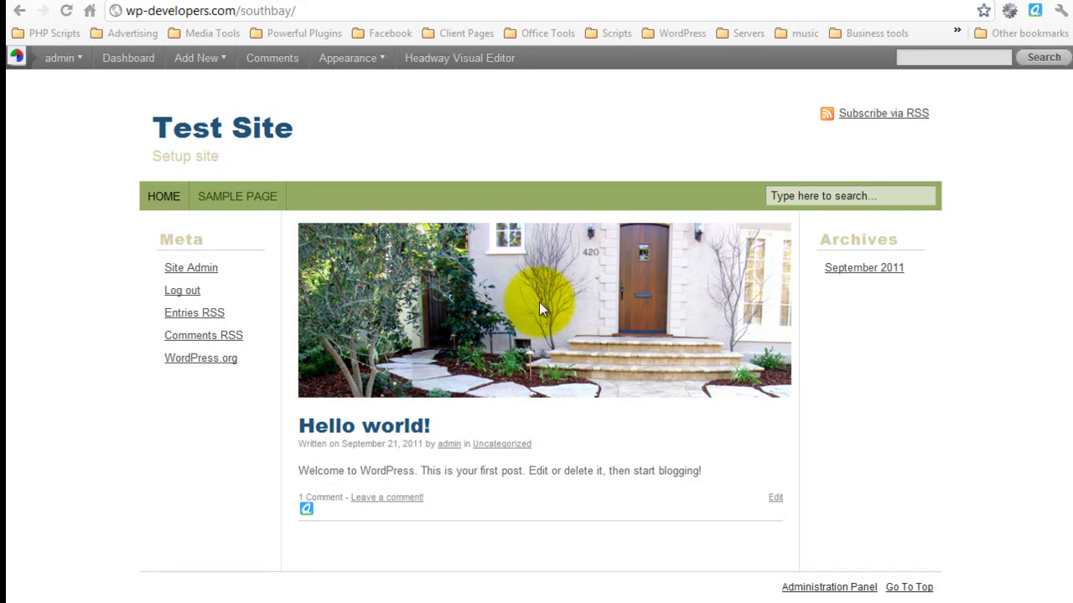
Step: Set the rotator's timeout to 3, animation to Scroll Down, and enable Randomize Order
click(535, 1)
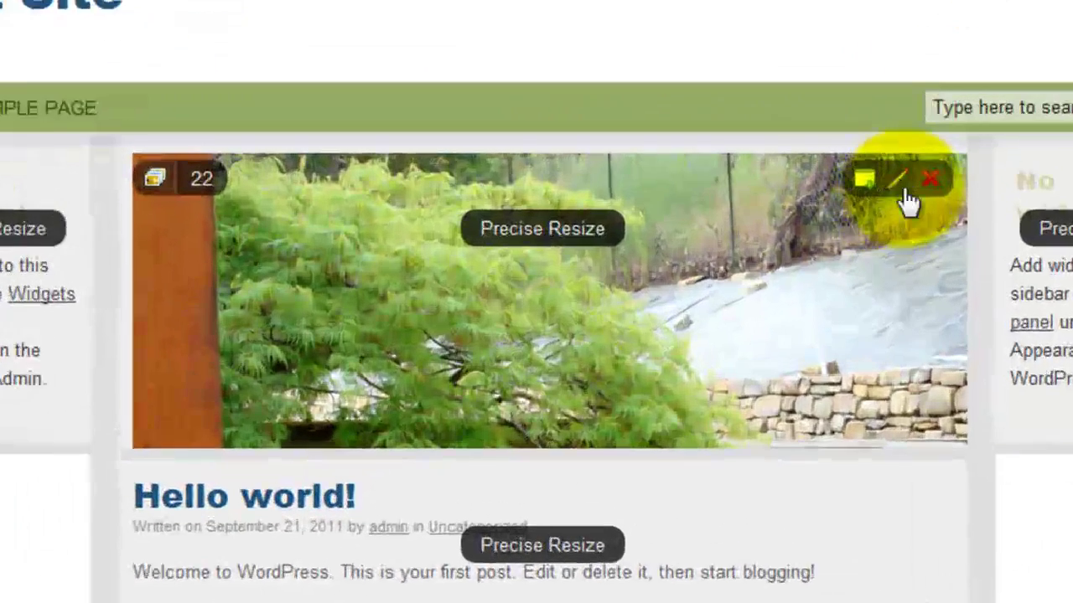
click(763, 232)
click(553, 205)
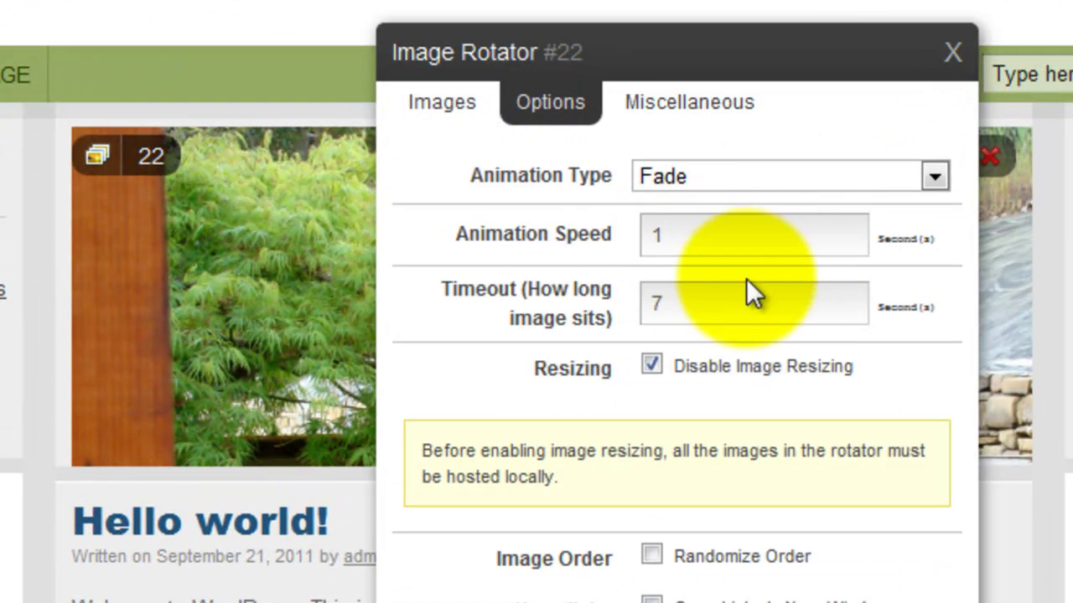
click(713, 314)
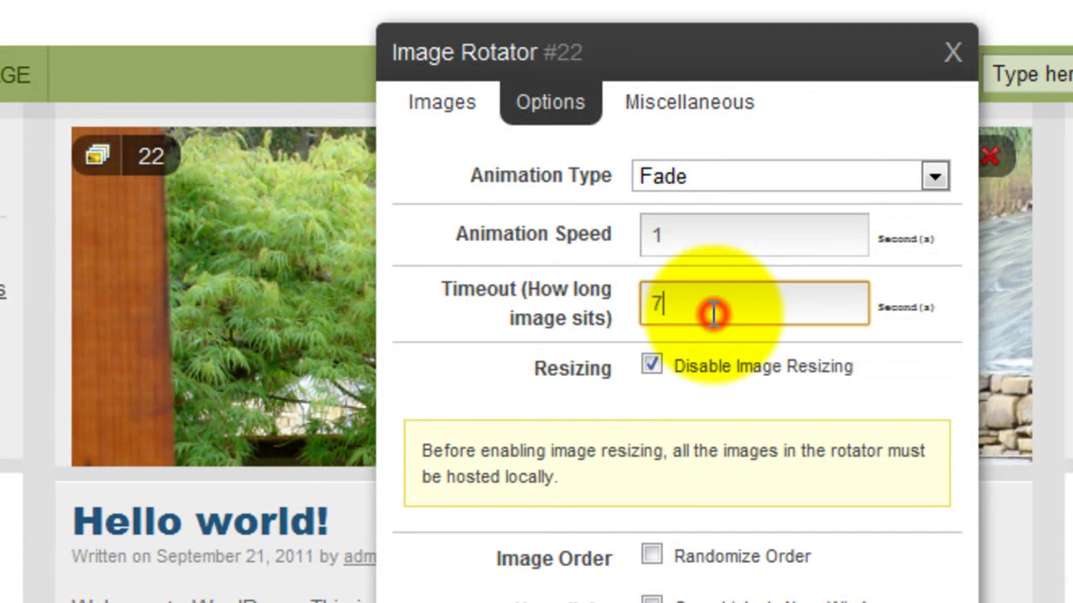
double_click(712, 308)
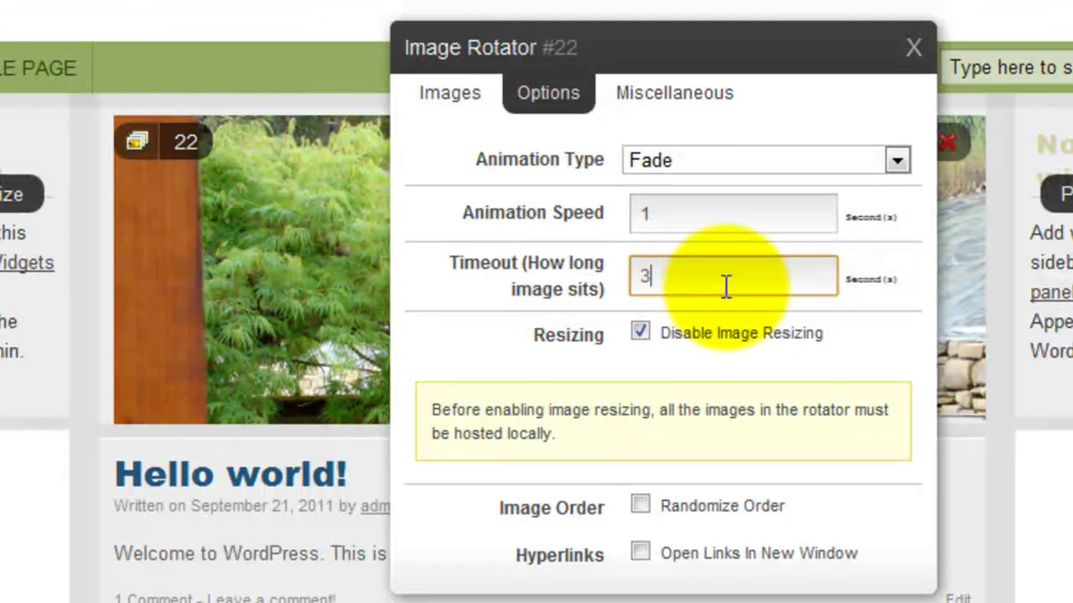
click(466, 213)
click(764, 159)
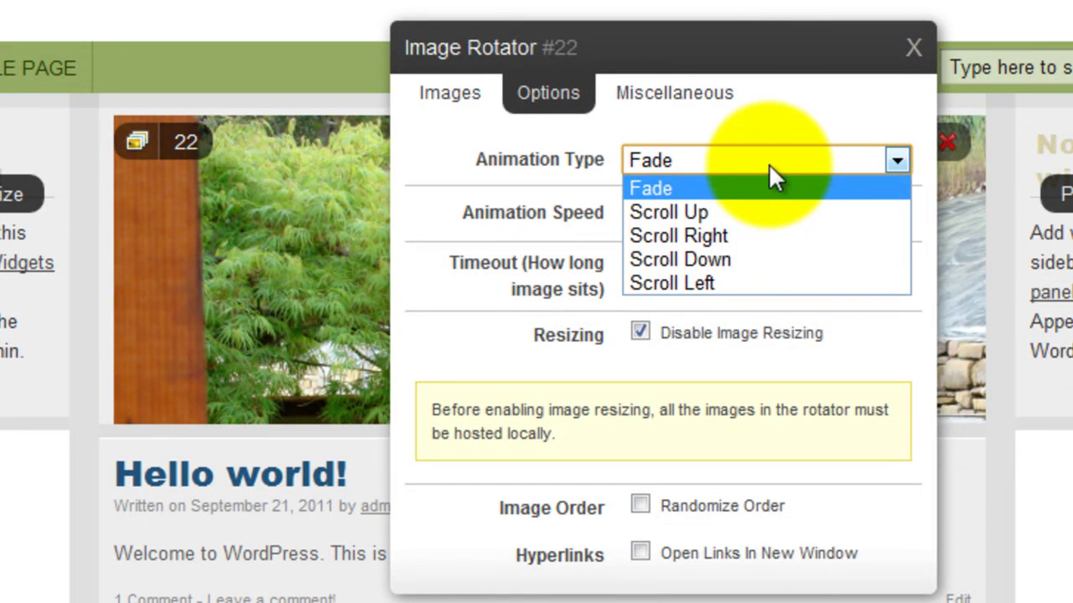
click(764, 259)
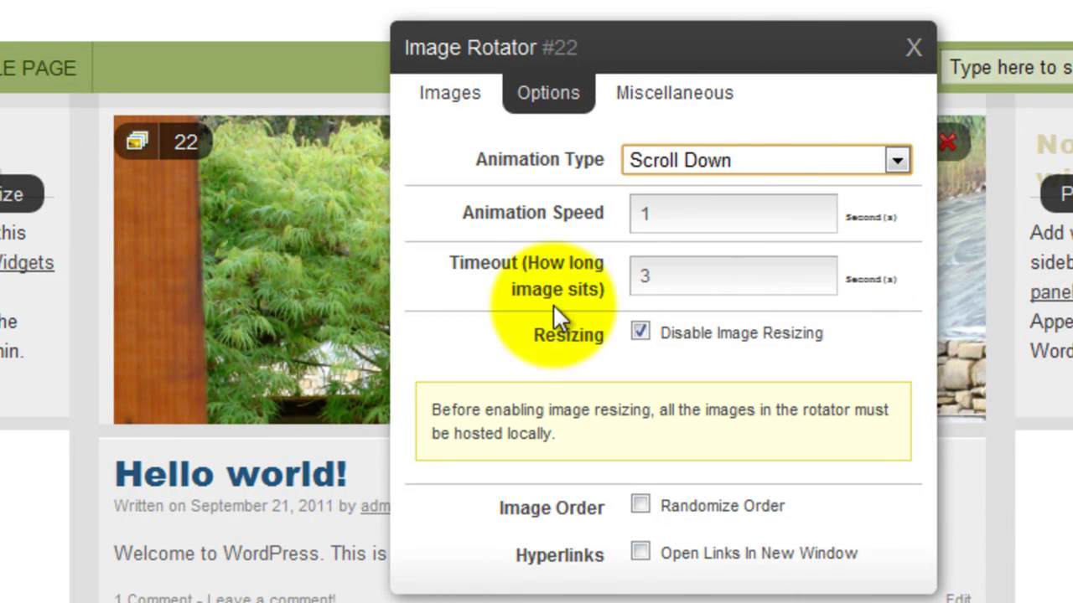
click(641, 504)
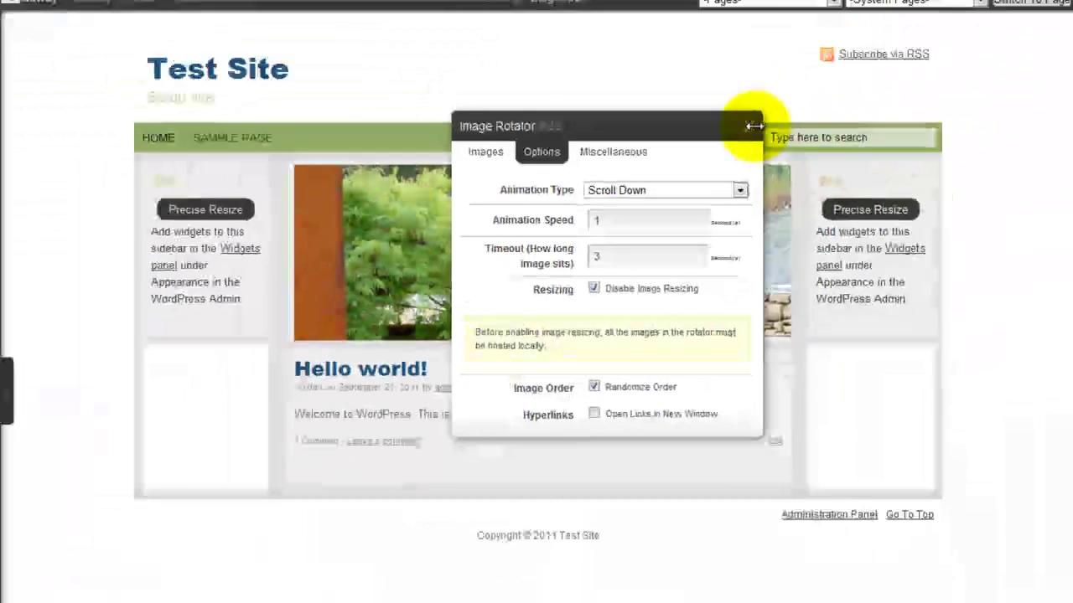
click(901, 53)
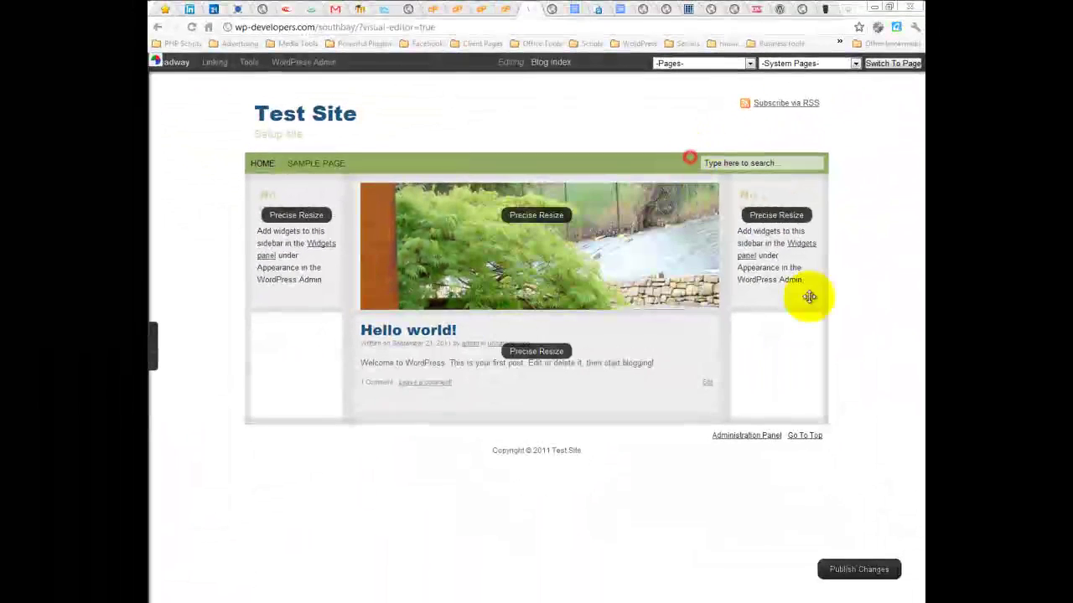
Step: Publish the rotator settings and reload the live Test Site front page
click(851, 574)
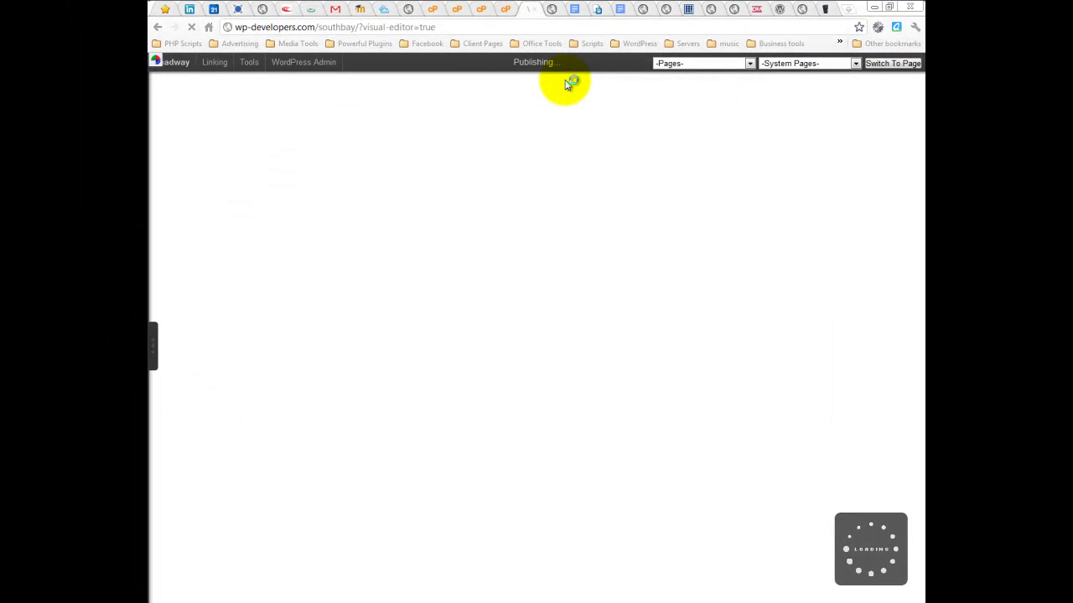
click(553, 9)
mouse_move(159, 63)
click(190, 29)
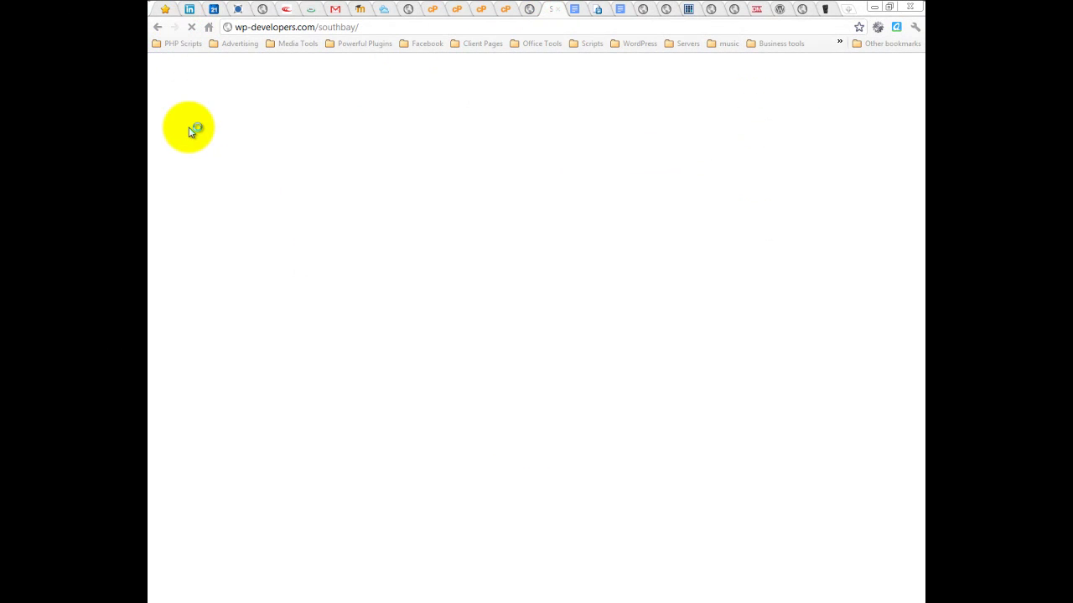